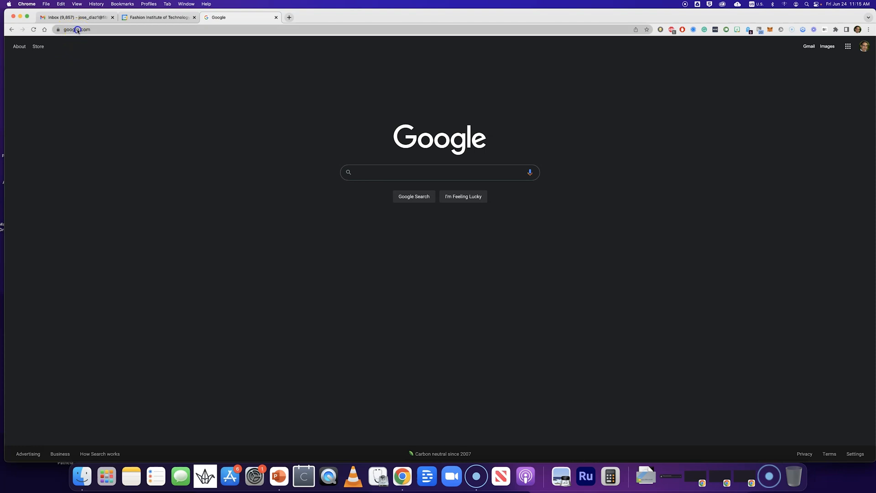
Step: Open the adobe.com website
left_click(77, 30)
type("adobe.com")
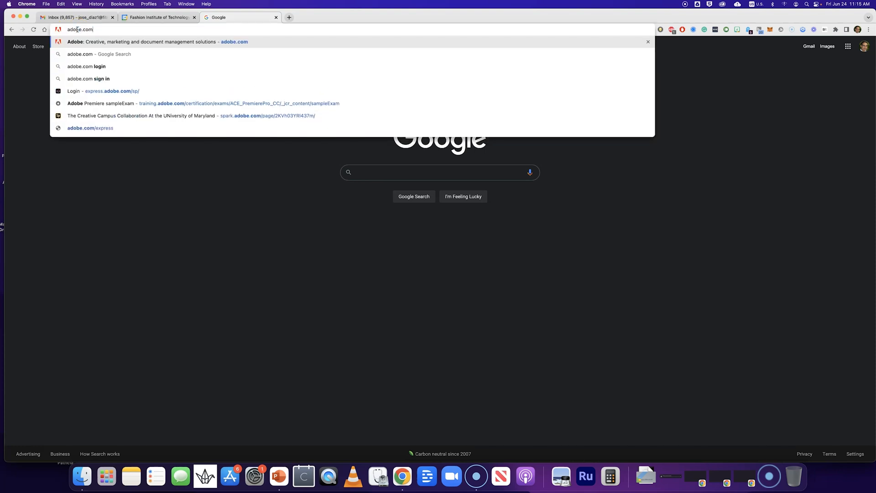
key("Return")
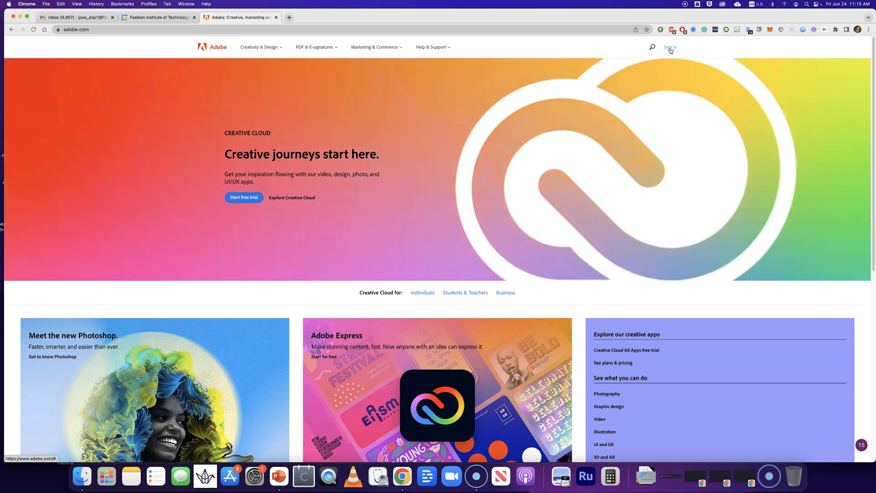
Step: Sign in to Adobe with the school e-mail address, choosing Company or School Account and submitting the filled-in credentials on the FIT login page
left_click(671, 48)
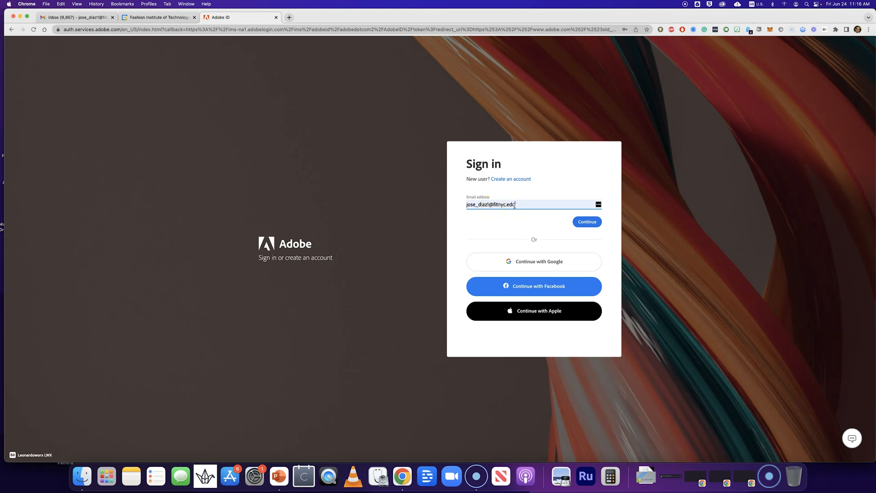
left_click(591, 223)
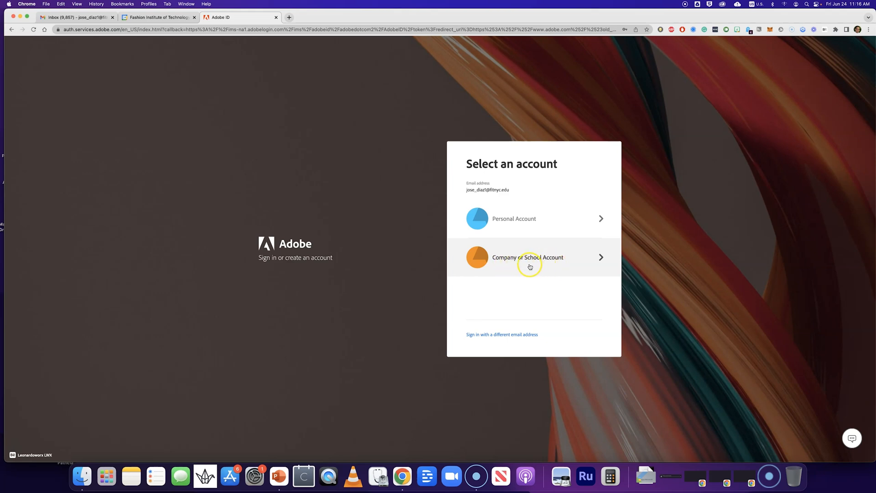
left_click(563, 264)
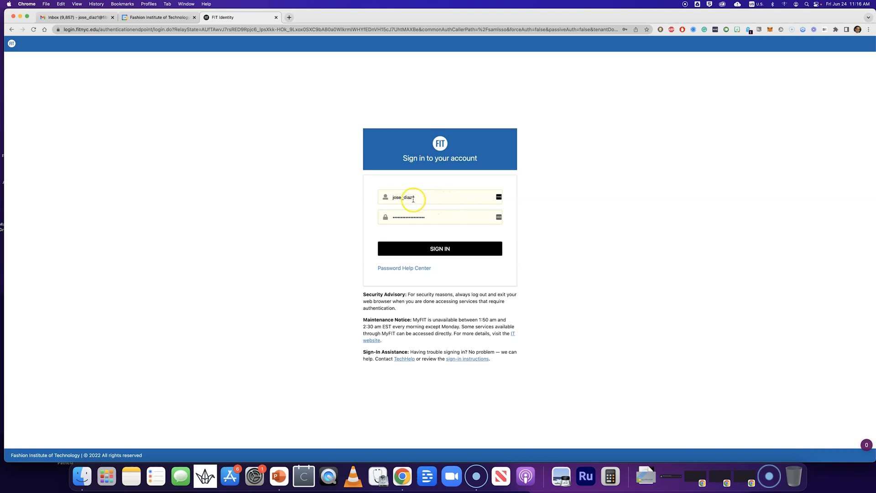
left_click(410, 221)
left_click(441, 251)
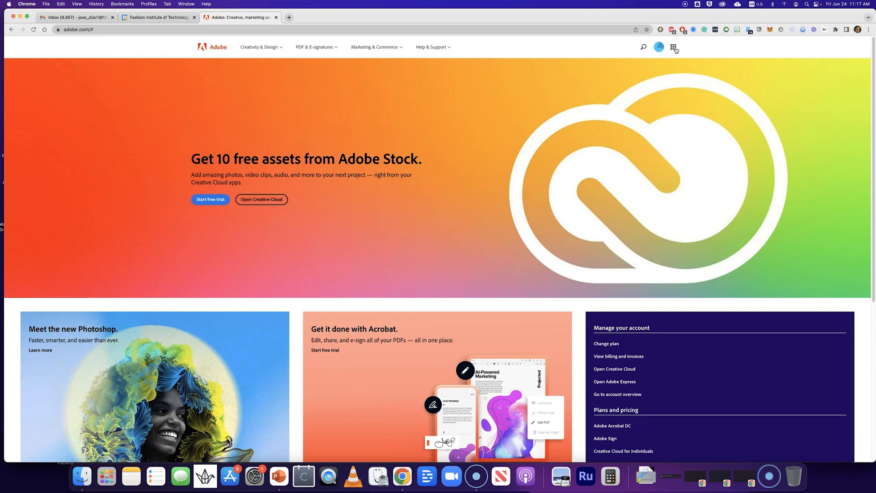
Step: Expand Adobe's web apps and services list and view all Creative Cloud apps
left_click(674, 48)
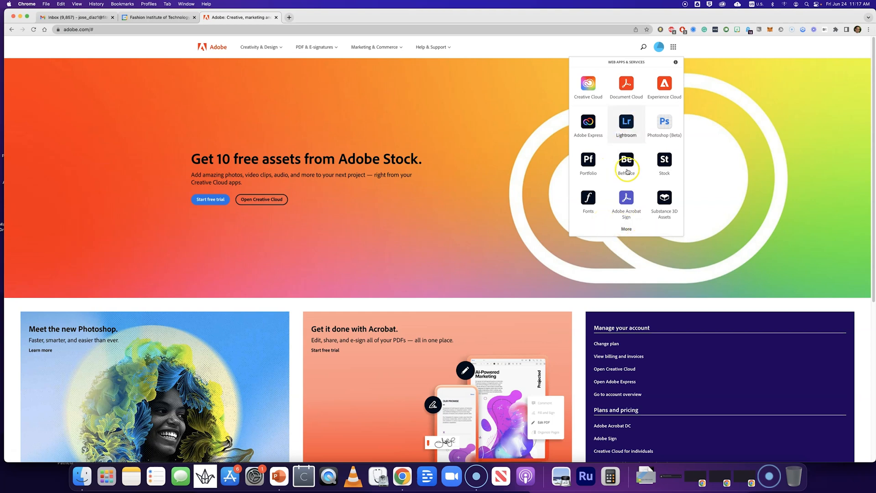
left_click(627, 236)
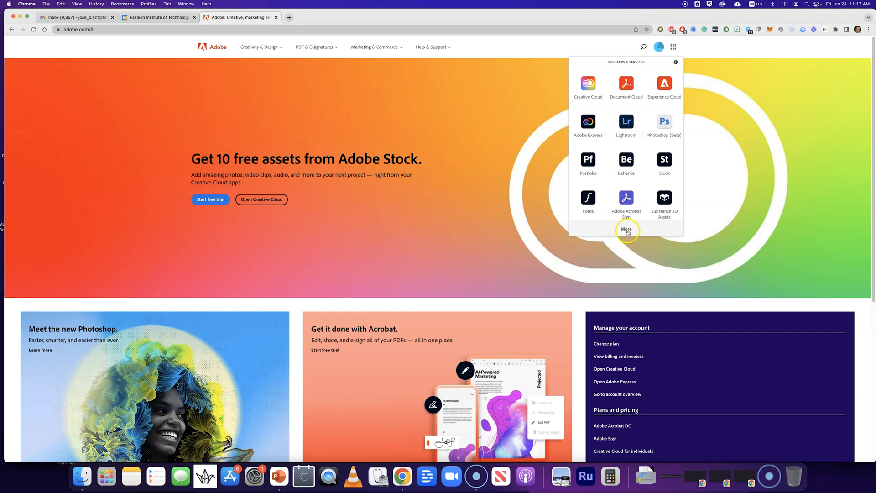
left_click(627, 230)
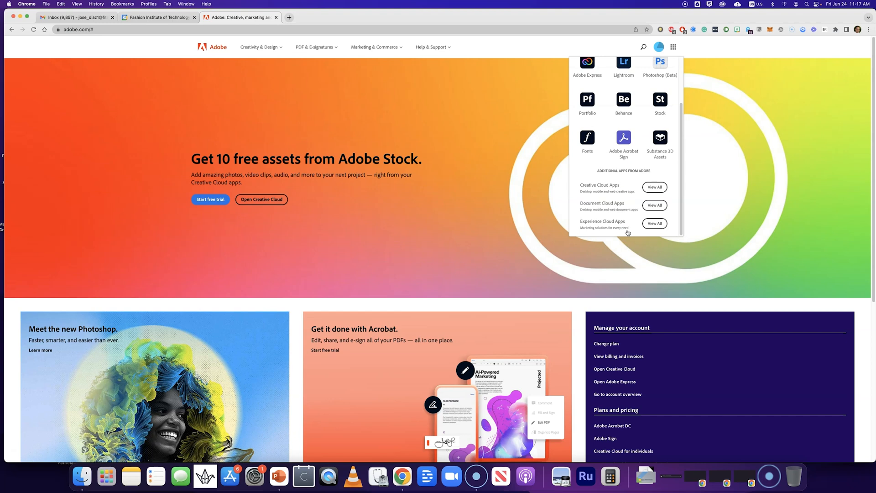
left_click(586, 189)
left_click(656, 189)
left_click(656, 190)
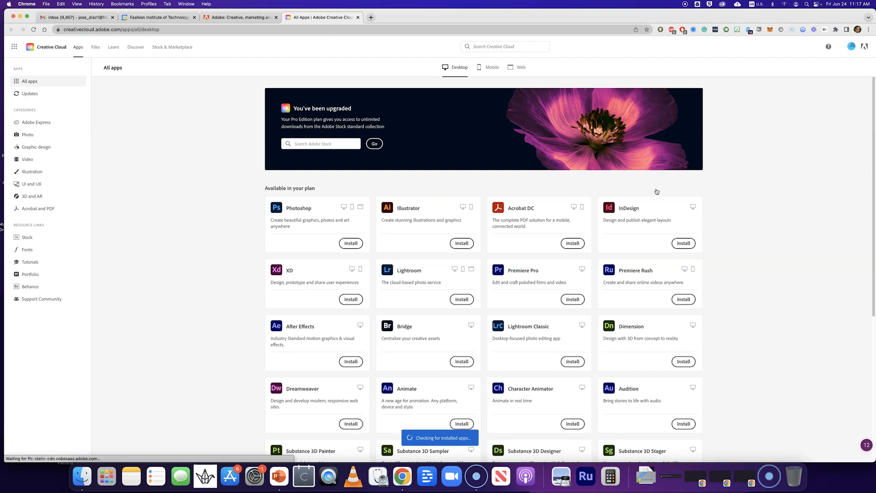
Step: Find Premiere Rush among the installed Creative Cloud desktop apps and launch it
scroll(726, 208, "down", 2)
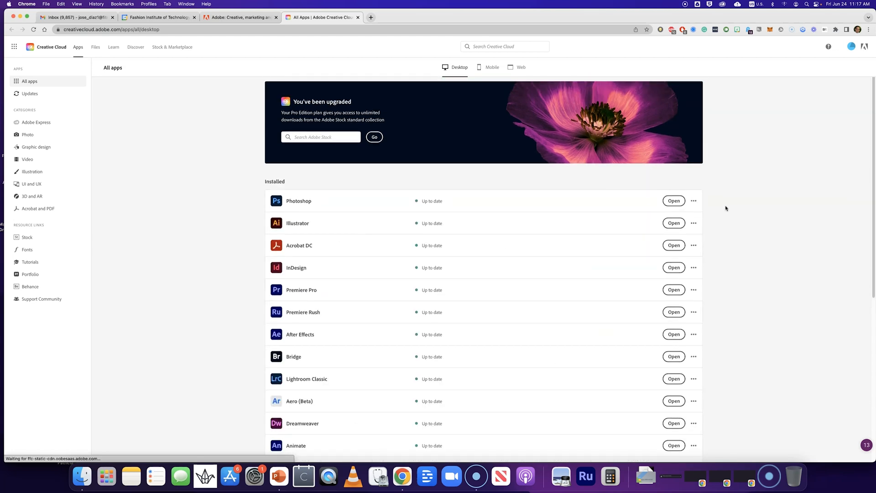
scroll(726, 207, "down", 5)
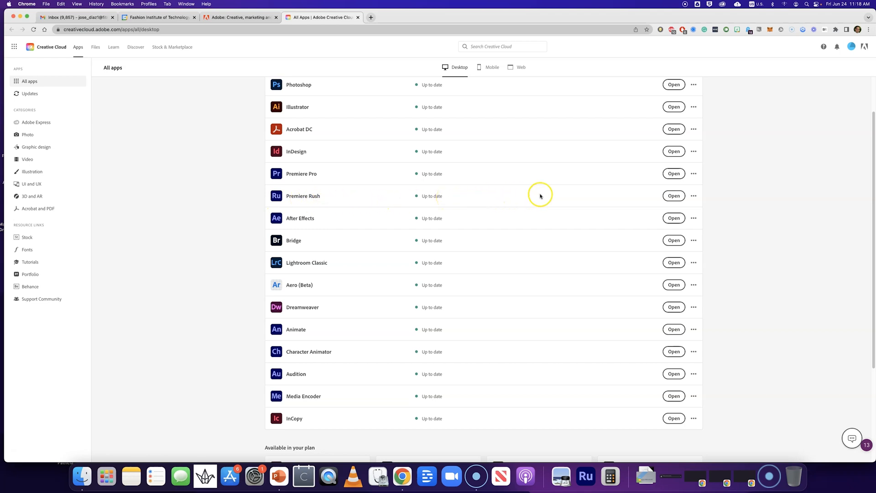
mouse_move(287, 201)
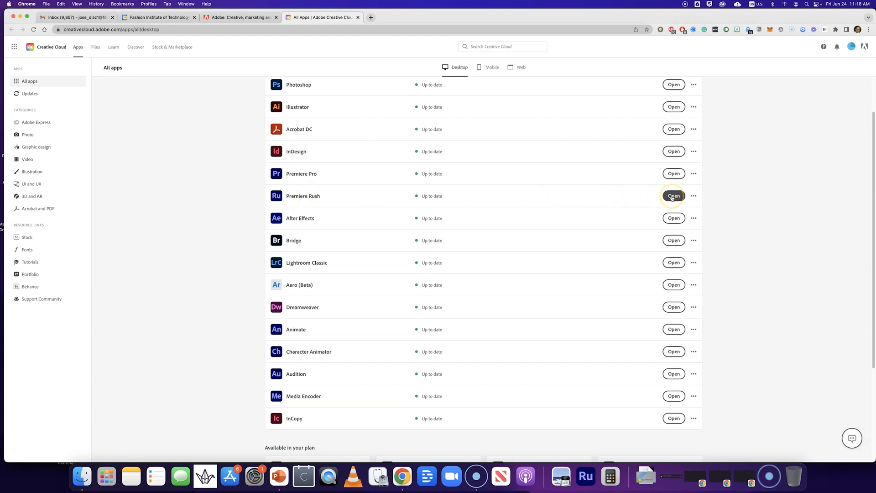
left_click(673, 198)
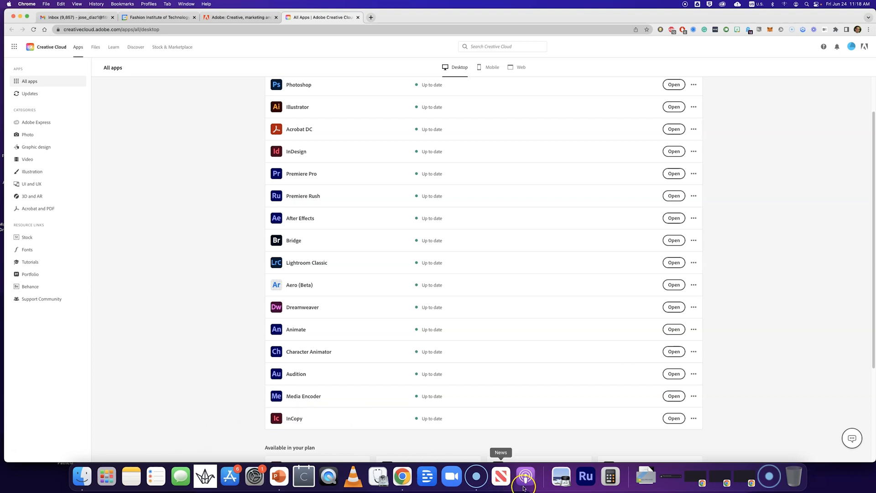
left_click(590, 486)
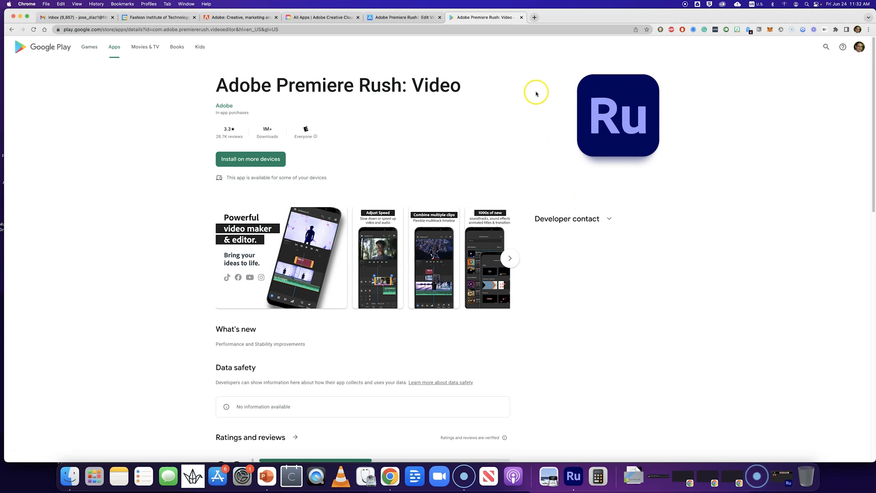
Step: View the App Store page for Adobe Premiere Rush, then switch to Premiere Rush and start a new project
left_click(396, 21)
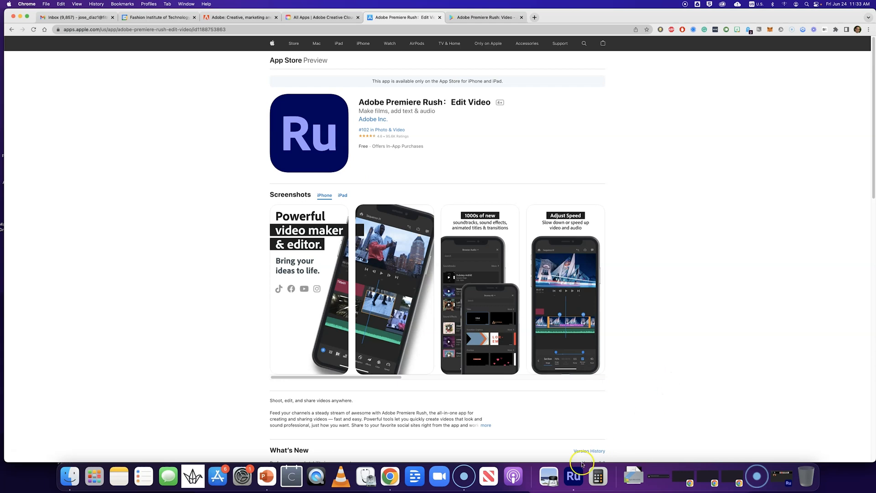
left_click(569, 483)
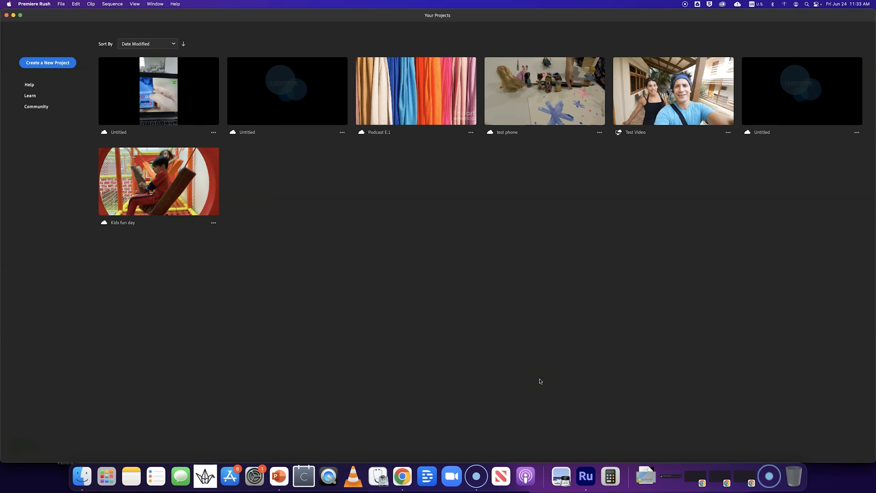
left_click(287, 139)
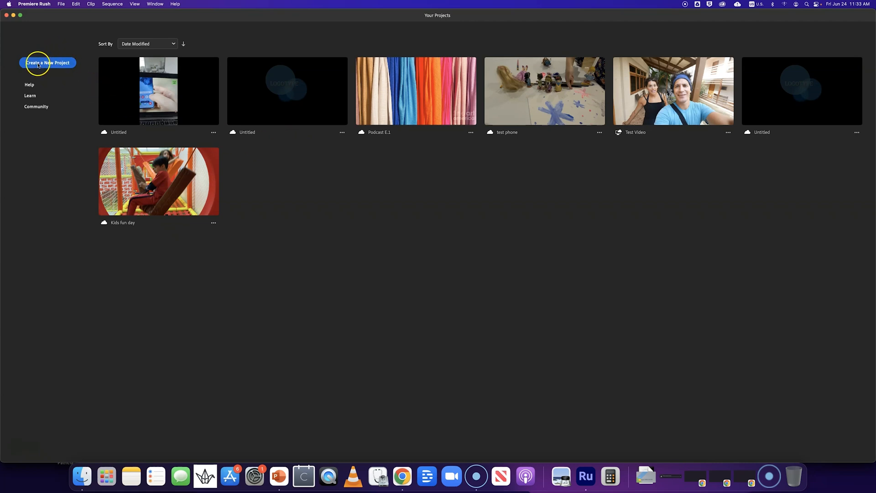
left_click(55, 68)
left_click(49, 65)
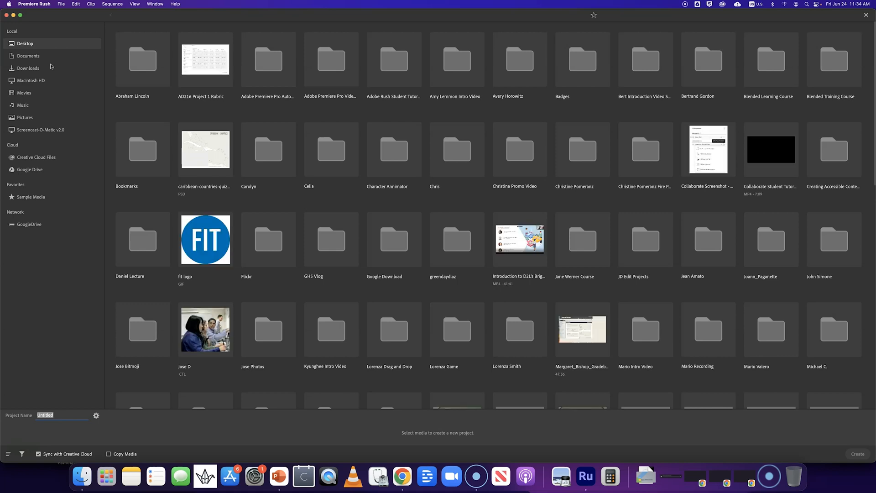
Step: Create the project from the video 20220616_121659 in the Downloads folder
left_click(30, 69)
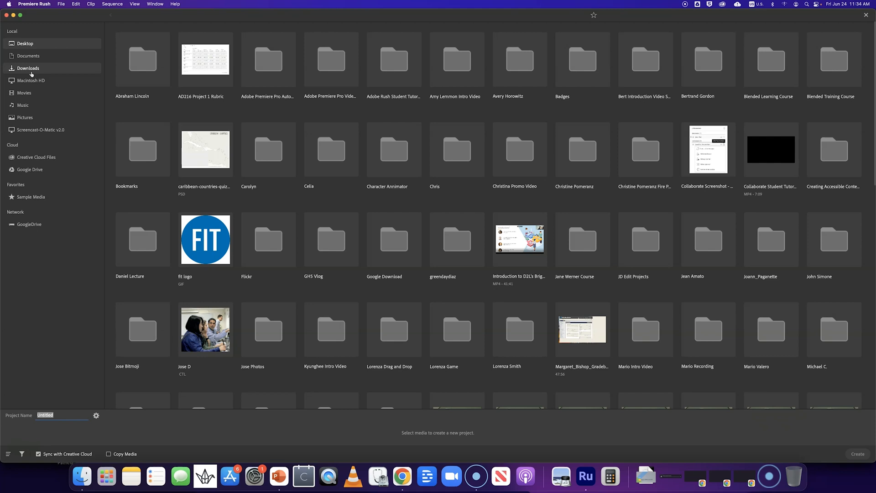
left_click(28, 68)
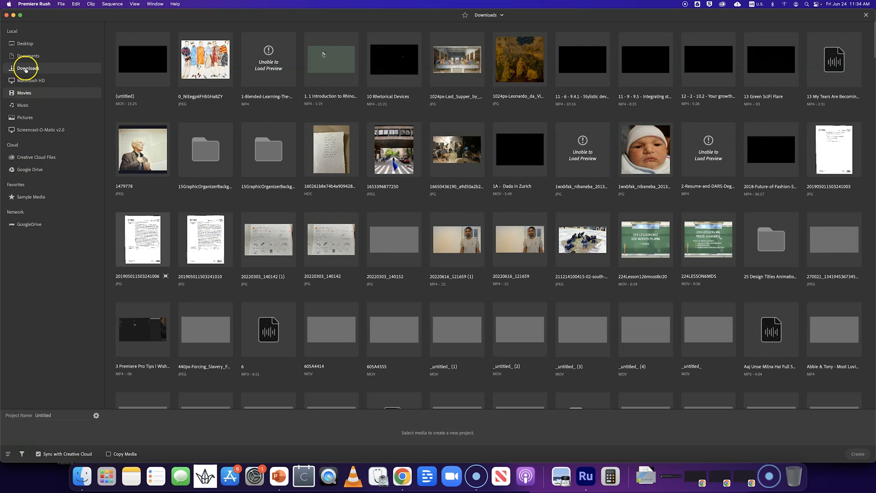
left_click(530, 241)
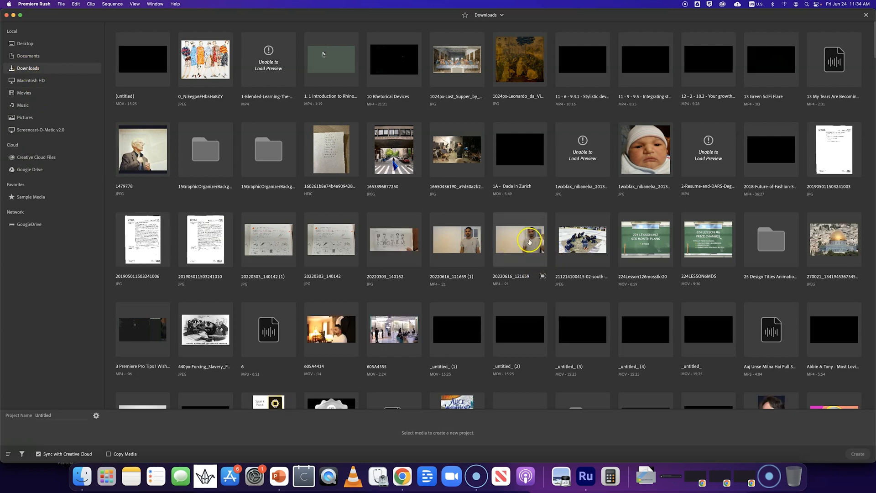
left_click(525, 248)
left_click(526, 248)
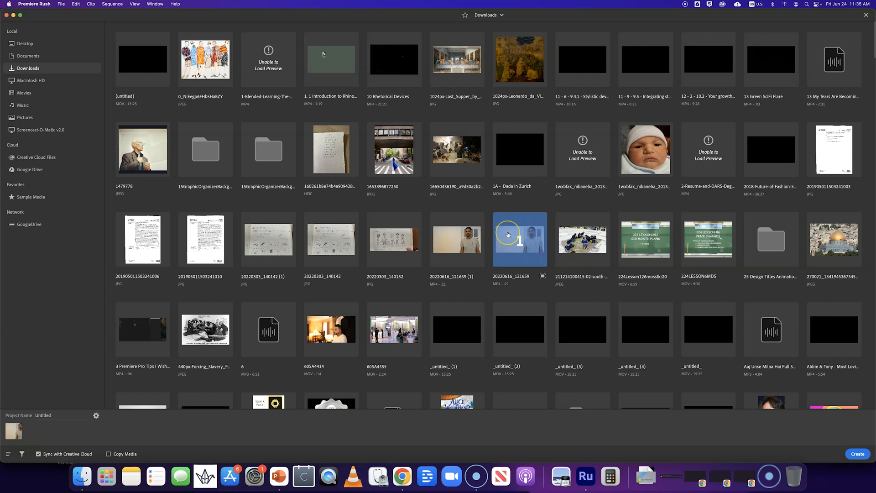
left_click(520, 244)
left_click(524, 225)
left_click(858, 454)
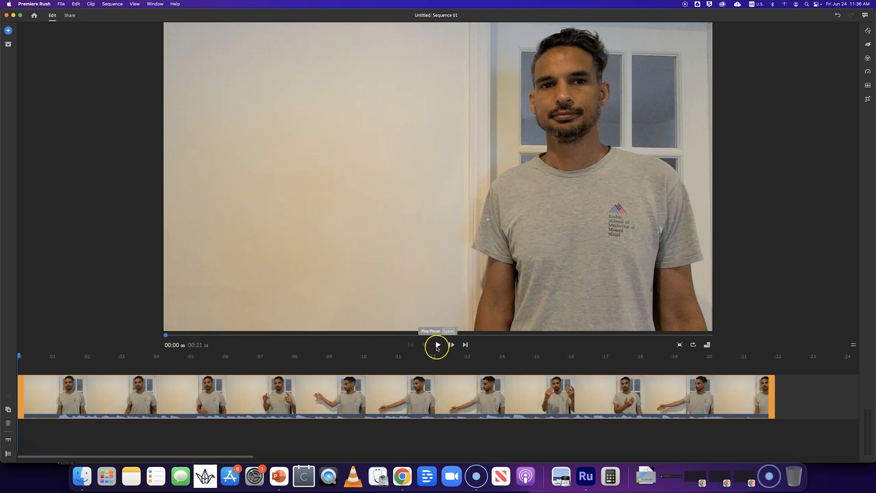
Step: Play back the imported video clip in the sequence
left_click(438, 345)
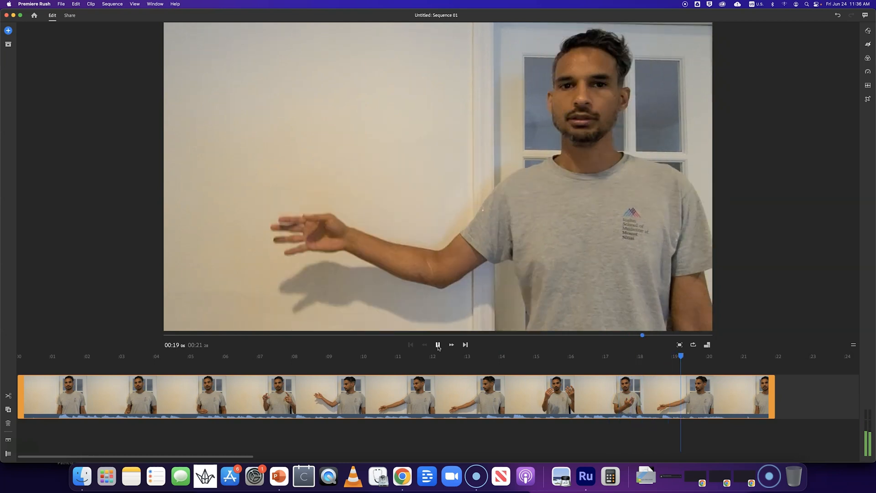
left_click(438, 346)
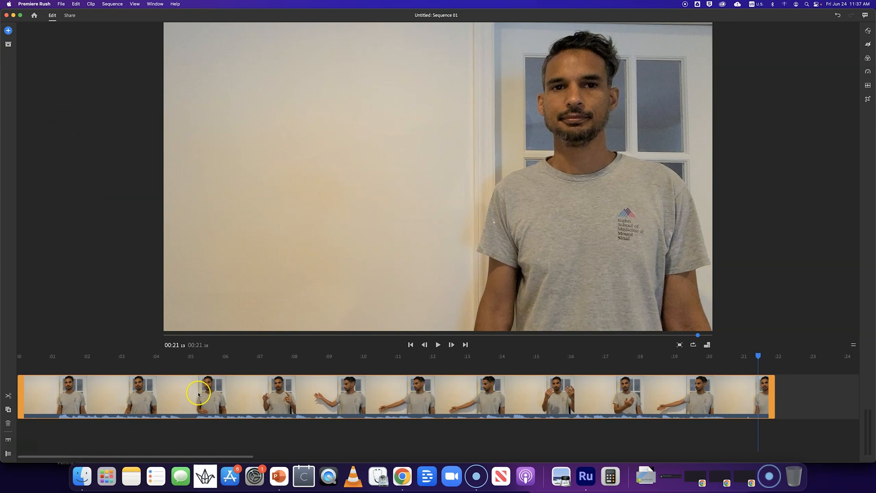
Step: Add the fashion illustration JPEG from the Downloads folder to the sequence after the video clip
left_click(8, 31)
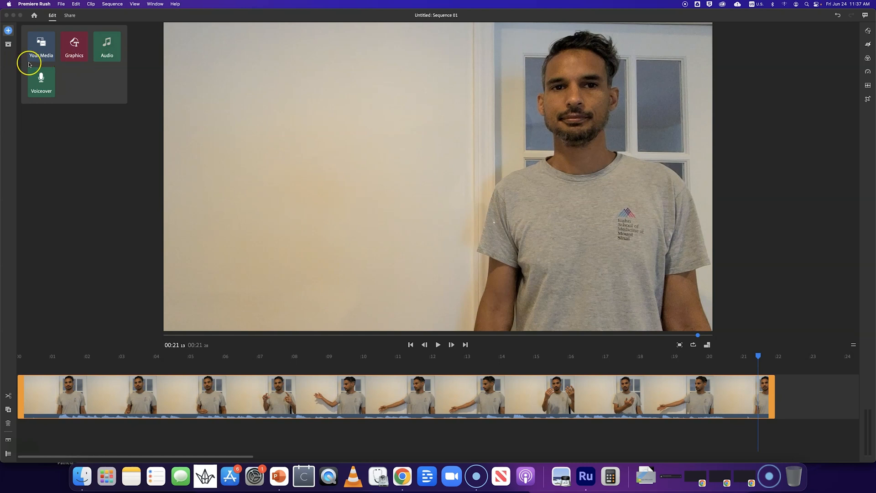
left_click(38, 50)
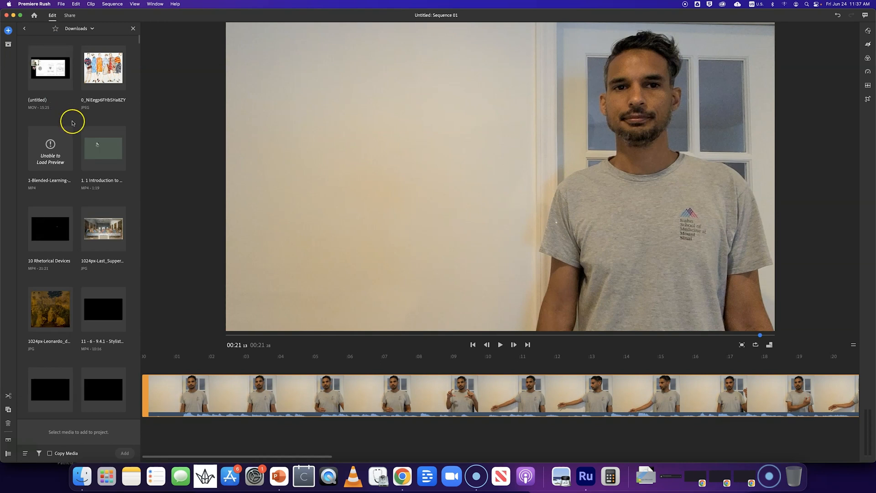
left_click(109, 72)
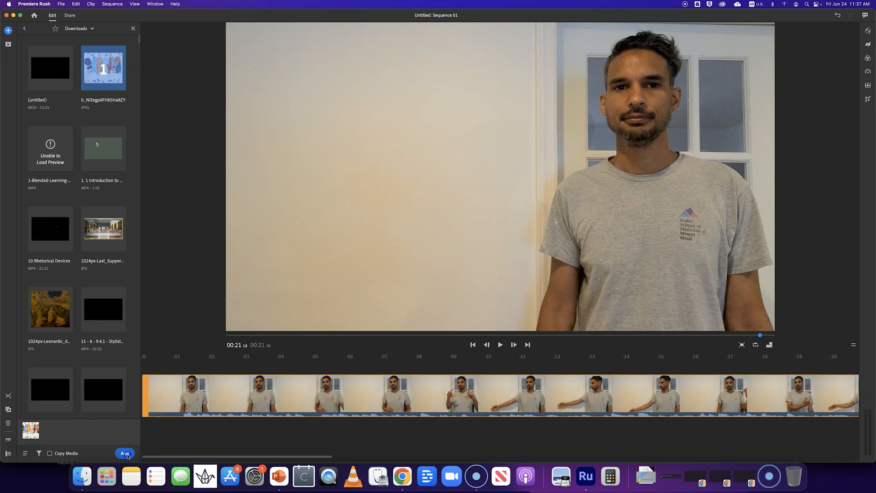
left_click(126, 454)
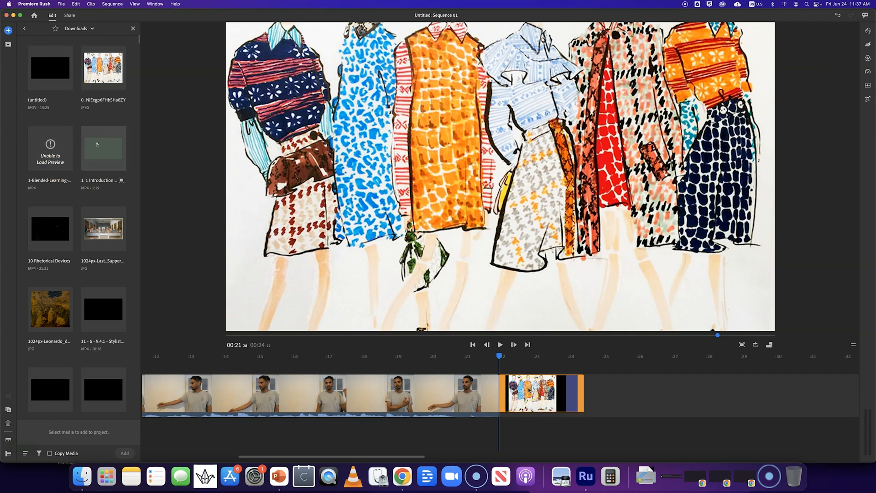
Step: Scale down the fashion illustration in the preview so that its full height fits within the frame
left_click(672, 165)
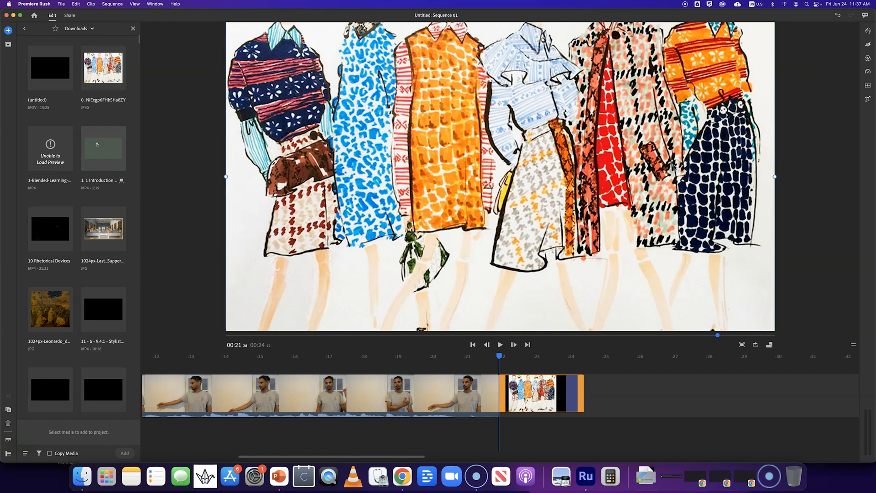
left_click(564, 390)
left_click(714, 335)
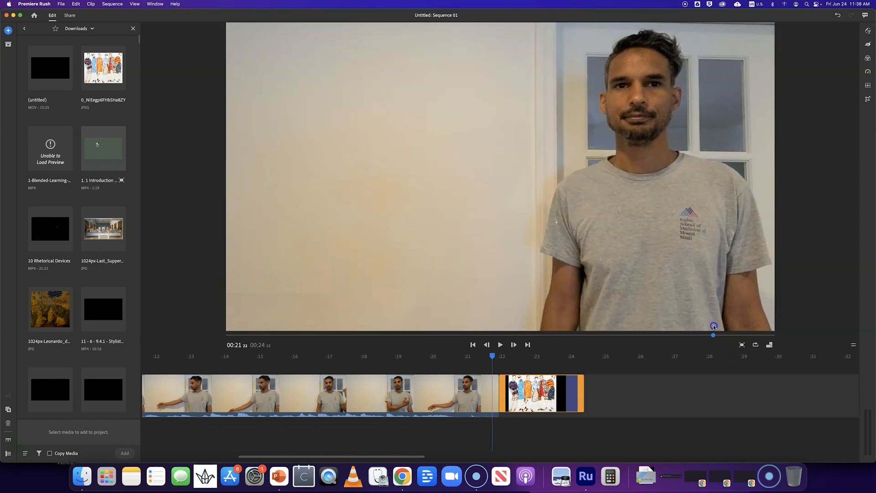
left_click(554, 386)
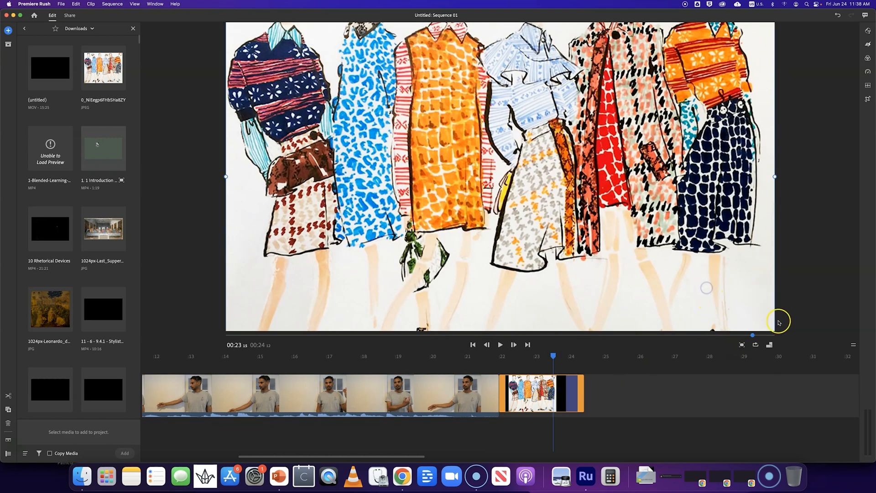
left_click_drag(776, 176, 696, 175)
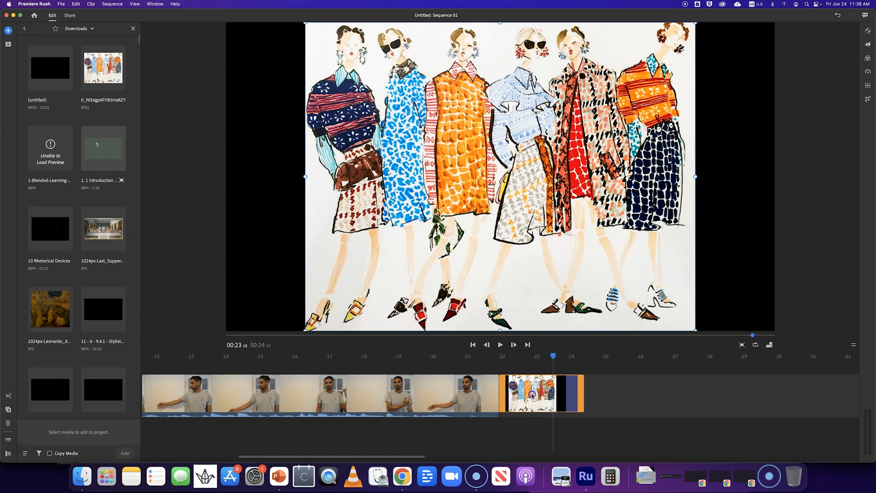
Step: Move the illustration clip onto the track above the video, starting at about 11 seconds
left_click_drag(533, 393, 165, 371)
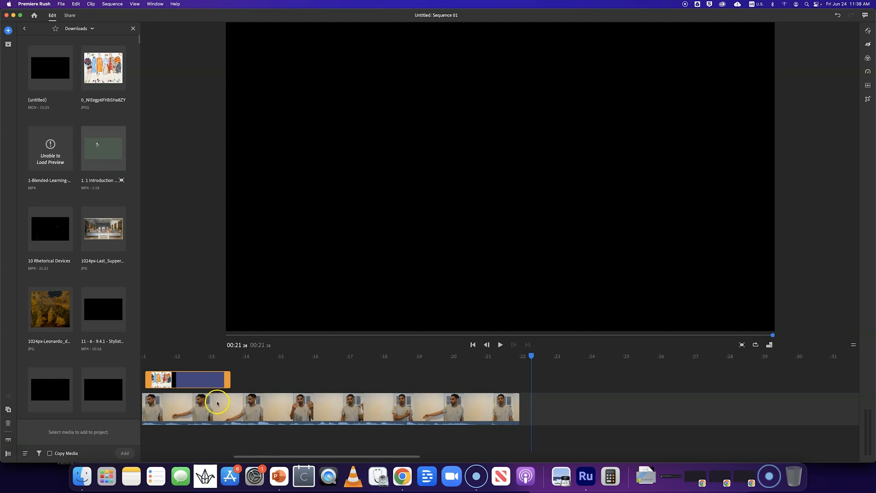
Step: Move the illustration clip earlier on the upper track to start at about 6.5 seconds and preview it over the video
left_click_drag(255, 457, 148, 457)
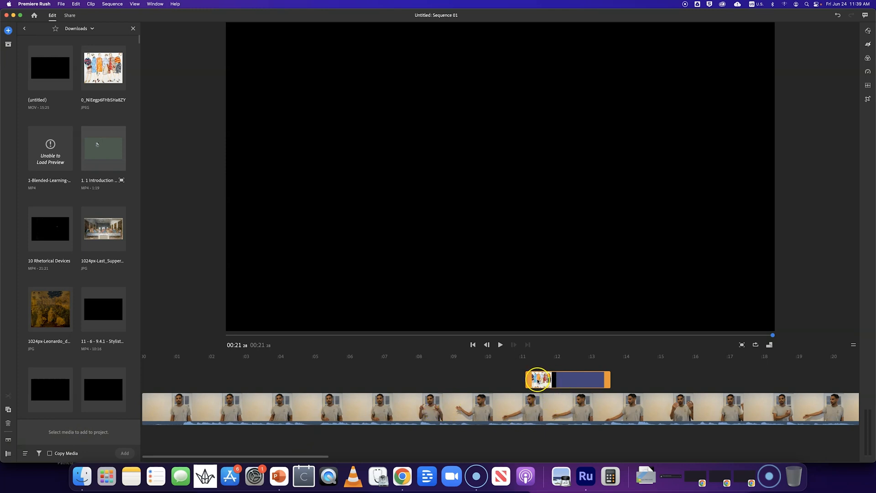
left_click_drag(565, 378, 405, 385)
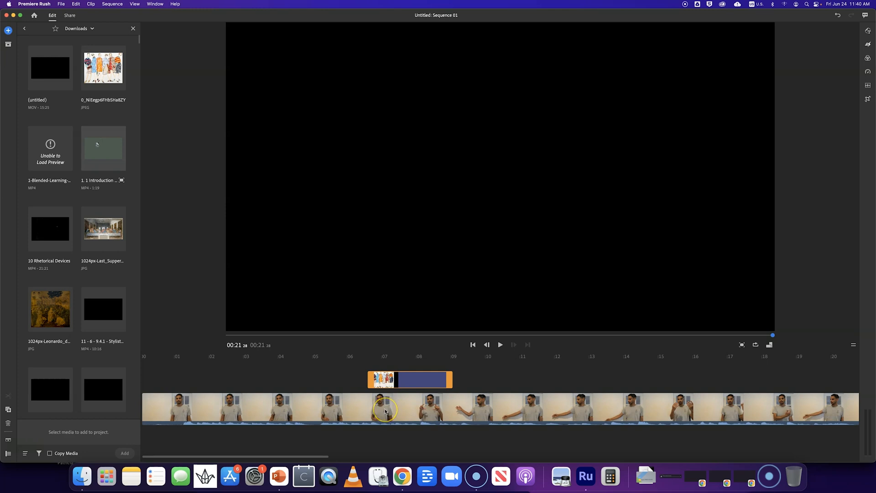
left_click(408, 366)
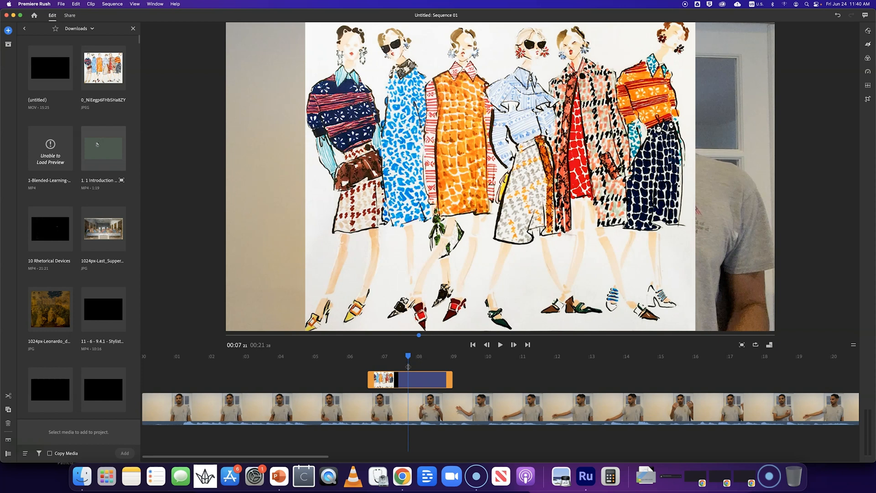
Step: Scale the illustration down to just under half the frame width and place it on the blank wall beside the presenter
left_click(407, 375)
left_click(605, 172)
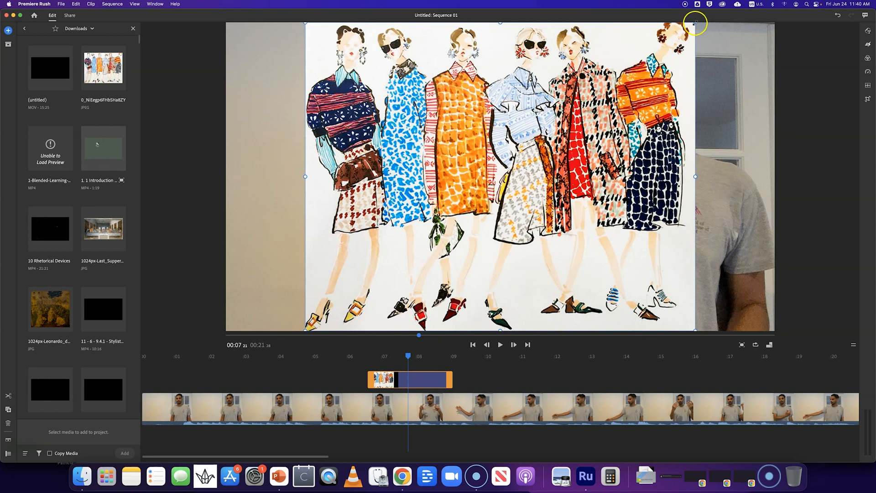
left_click_drag(695, 23, 627, 78)
left_click_drag(592, 102, 575, 118)
left_click_drag(495, 179, 384, 172)
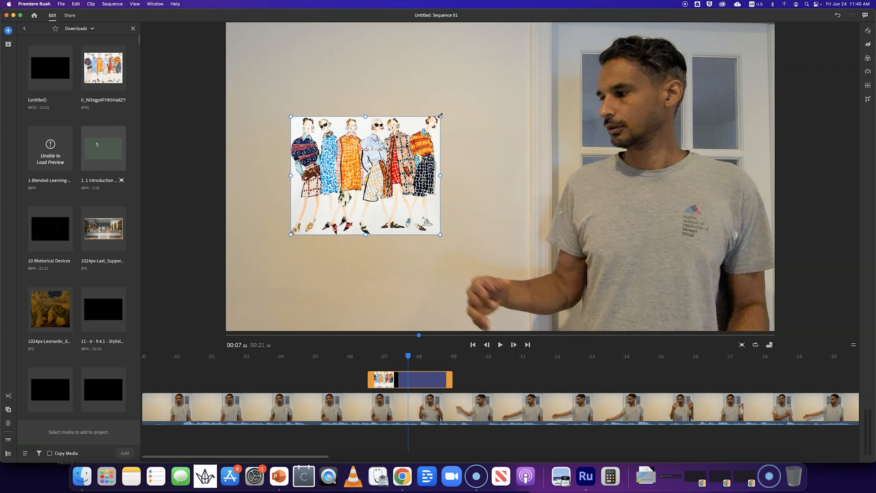
left_click_drag(442, 115, 495, 73)
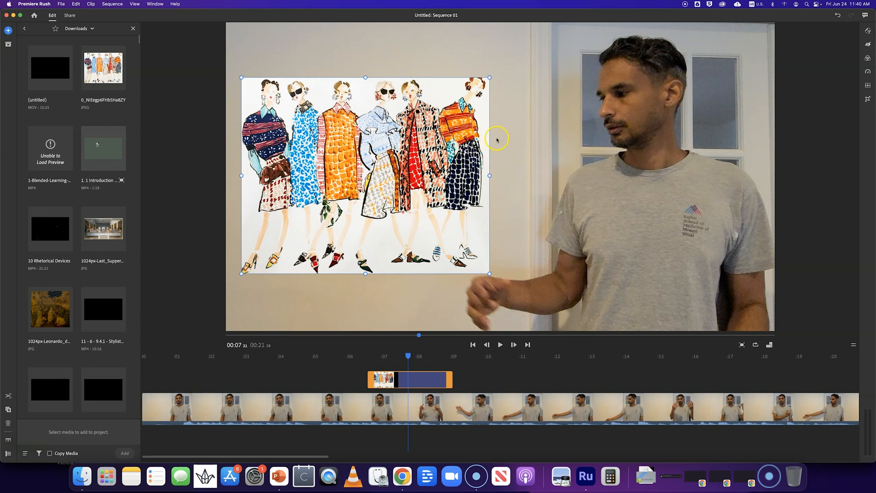
left_click_drag(395, 161, 416, 151)
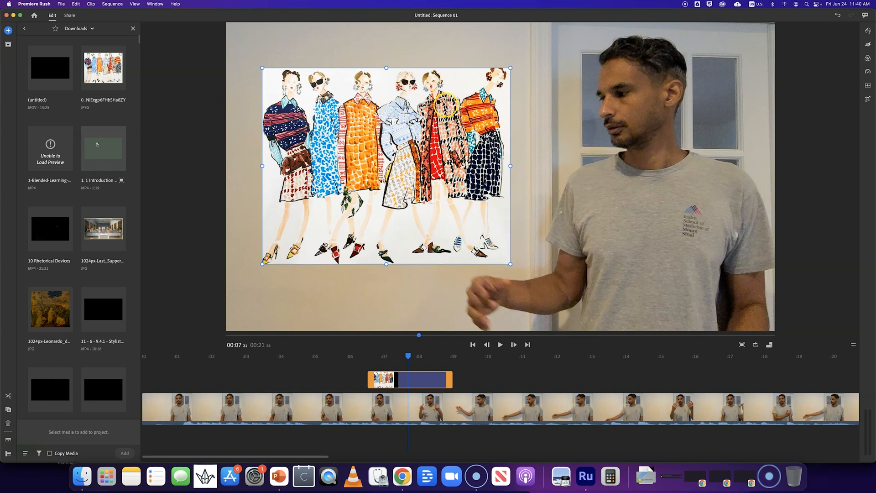
left_click(484, 52)
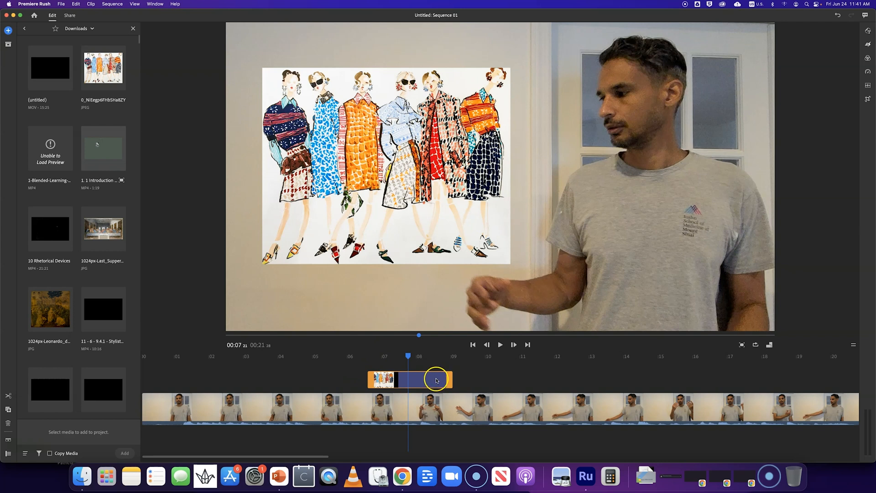
Step: Move the illustration clip to start at about 5.8 seconds and play the sequence from just before it
left_click_drag(436, 380, 408, 387)
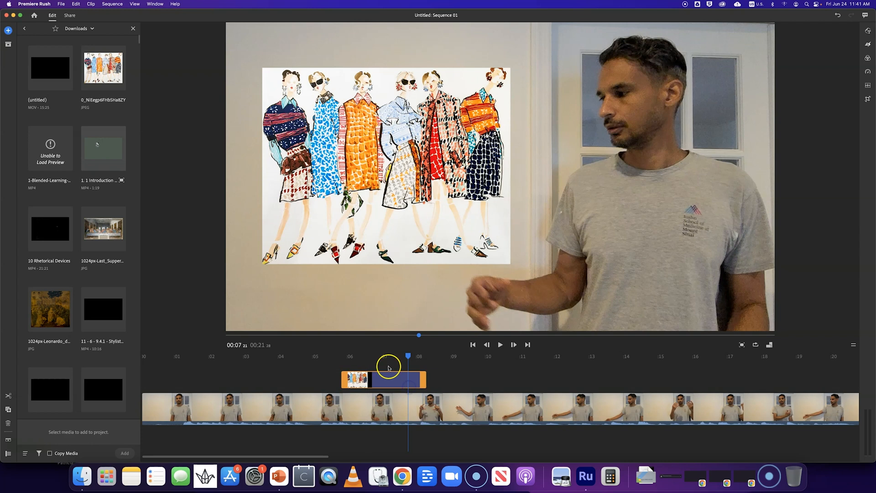
left_click(339, 368)
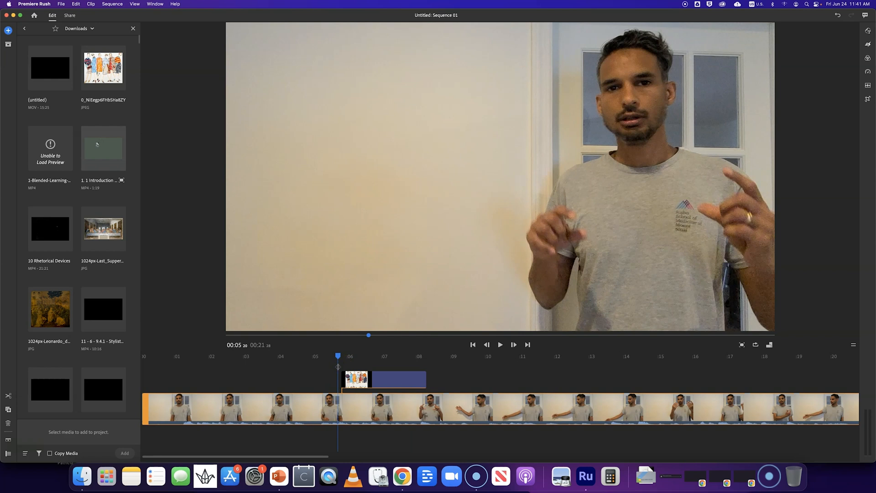
key("space")
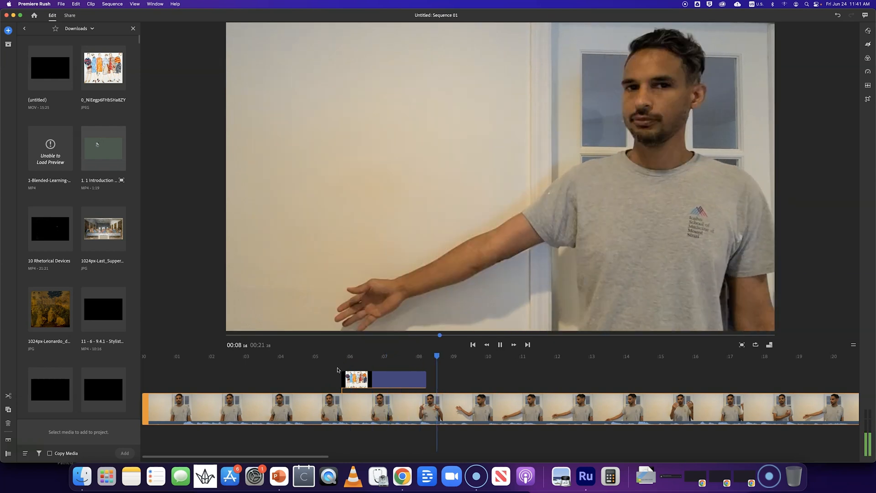
Step: Extend both ends of the illustration clip so it runs from about 4.5 to 10 seconds
left_click_drag(348, 368, 381, 364)
left_click(423, 377)
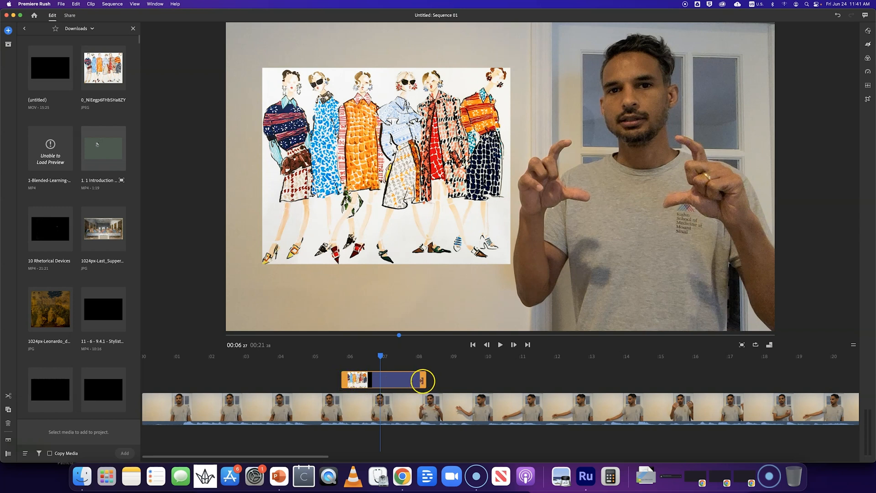
left_click_drag(423, 380, 491, 380)
left_click_drag(346, 378, 296, 380)
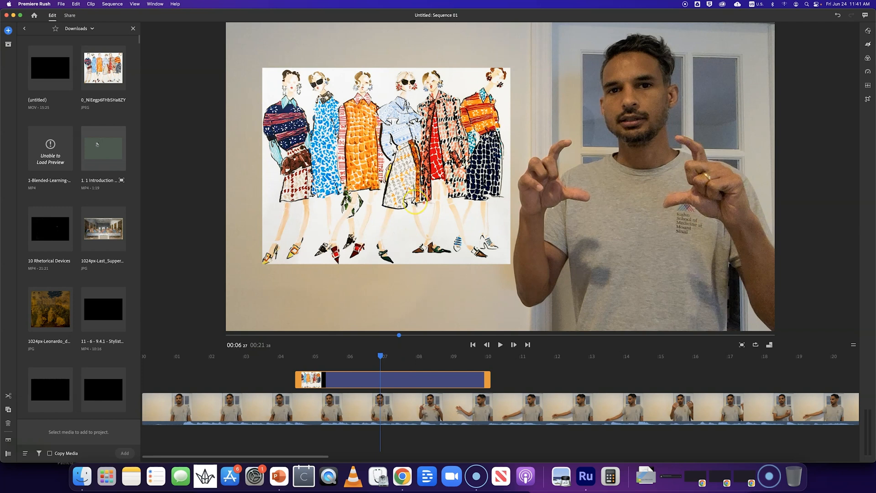
Step: Set the playhead to about 12 seconds and open the full collection of Titles graphics templates
left_click(559, 368)
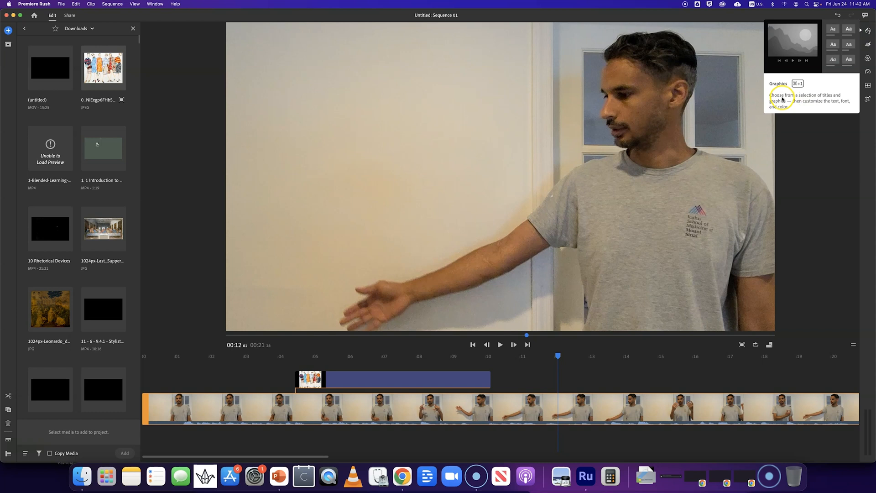
left_click(854, 36)
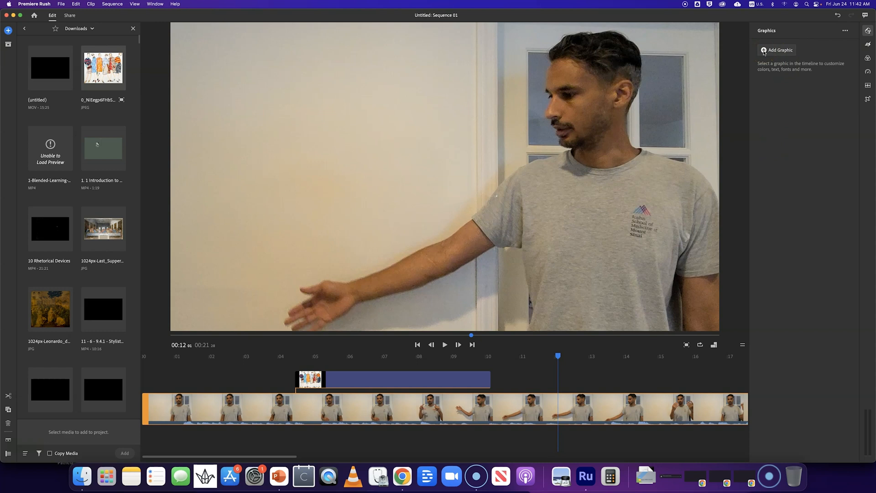
left_click(764, 51)
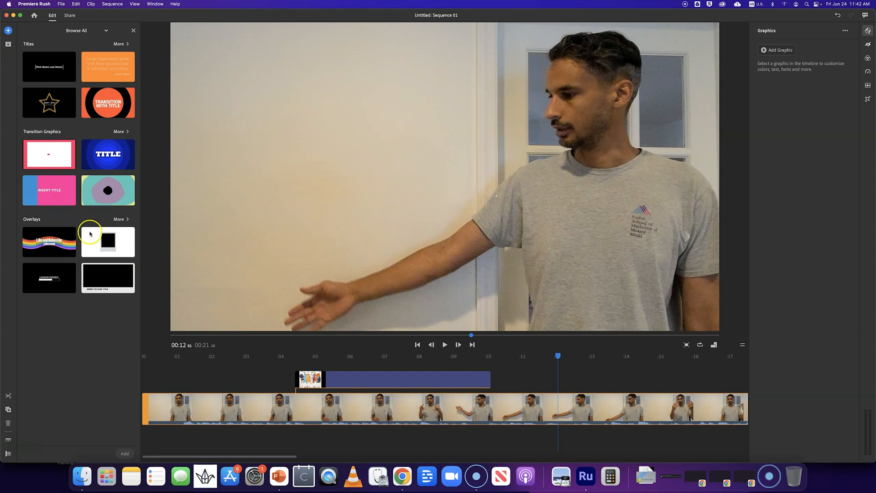
left_click(120, 44)
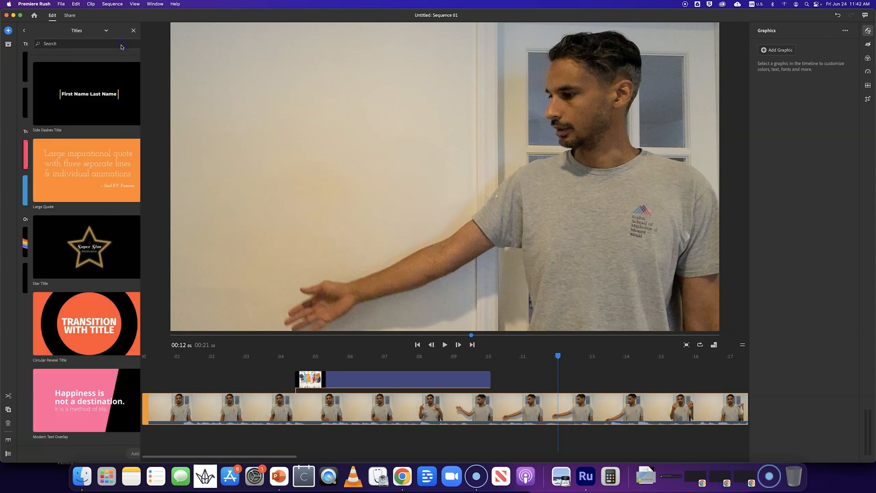
Step: Browse the title templates and add the Light and Bold Line Title to the sequence at about 12 seconds
scroll(94, 243, "down", 20)
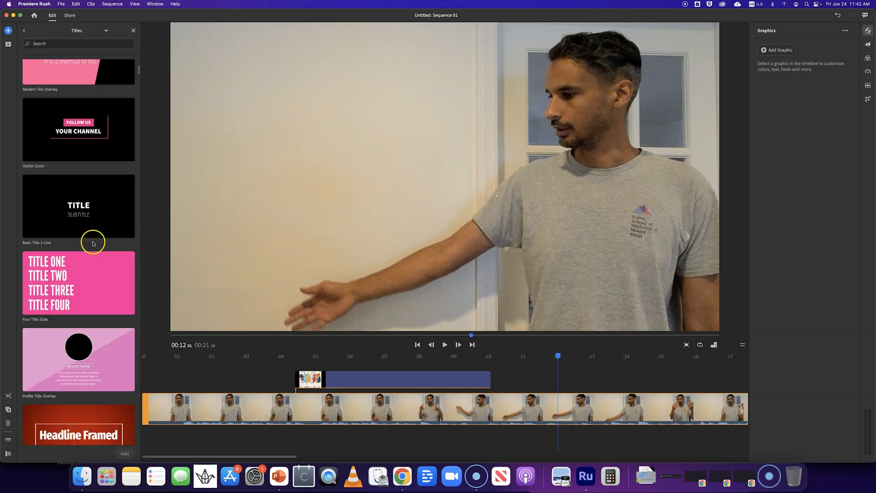
scroll(91, 244, "down", 10)
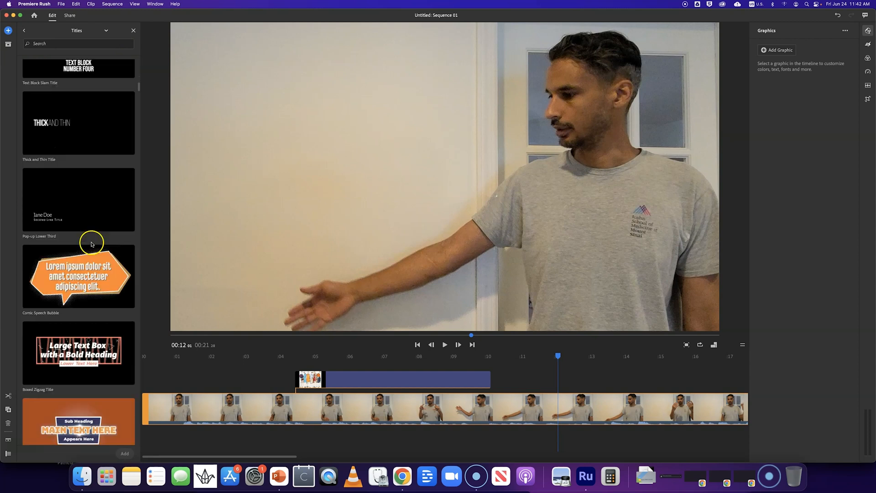
scroll(91, 244, "down", 10)
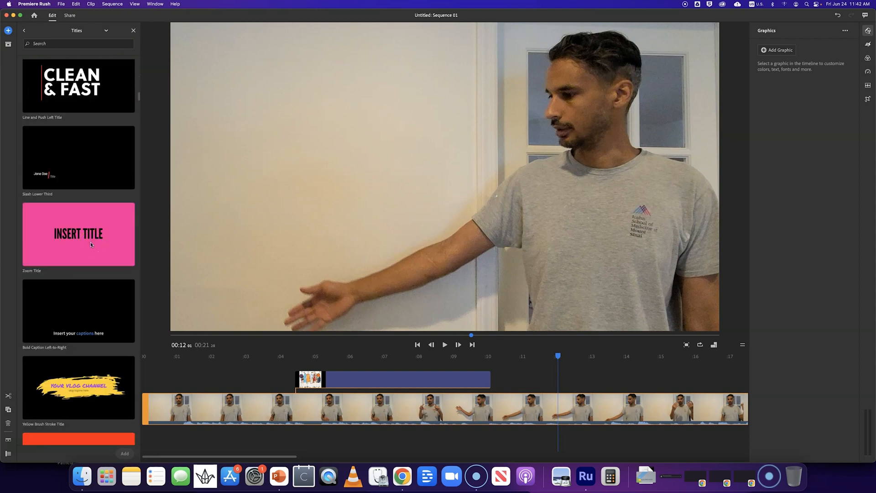
scroll(91, 245, "up", 10)
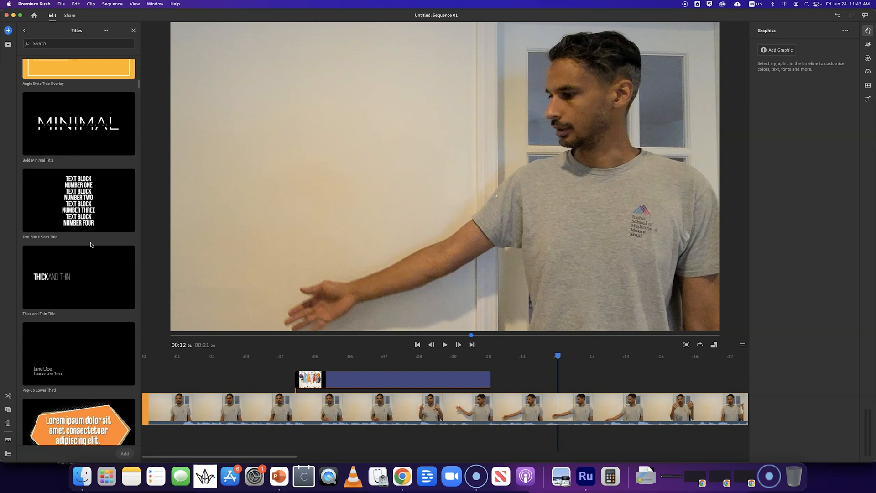
scroll(91, 245, "up", 15)
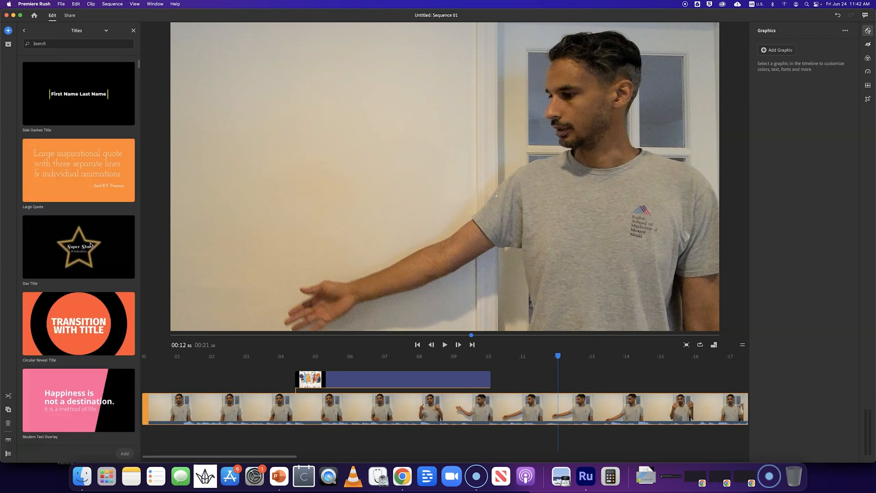
scroll(89, 245, "down", 10)
scroll(89, 244, "down", 15)
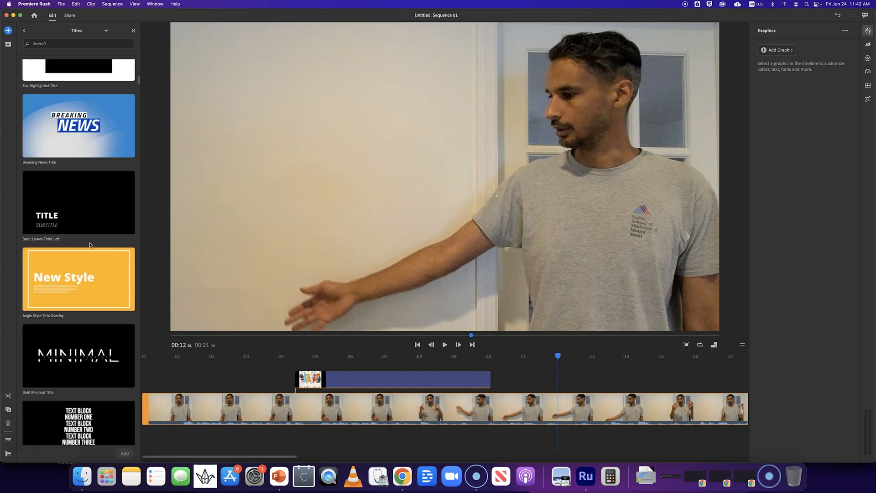
scroll(89, 246, "down", 15)
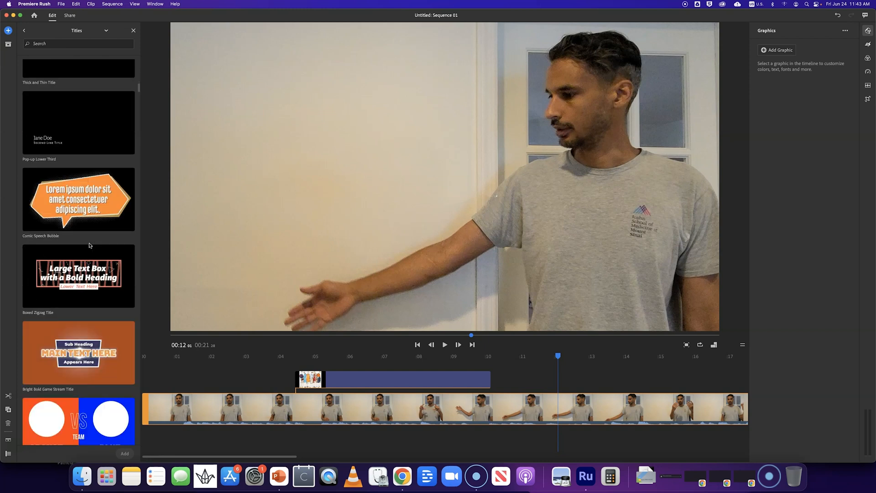
scroll(92, 263, "down", 10)
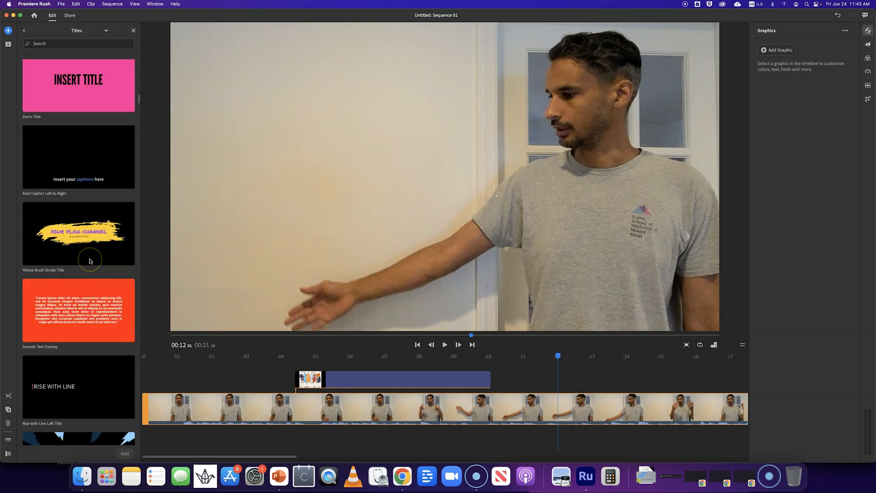
scroll(90, 261, "down", 8)
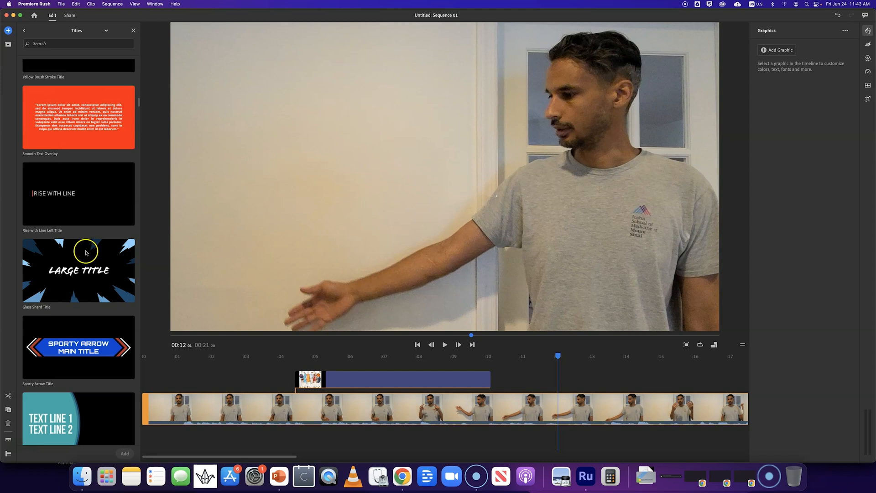
scroll(76, 241, "down", 10)
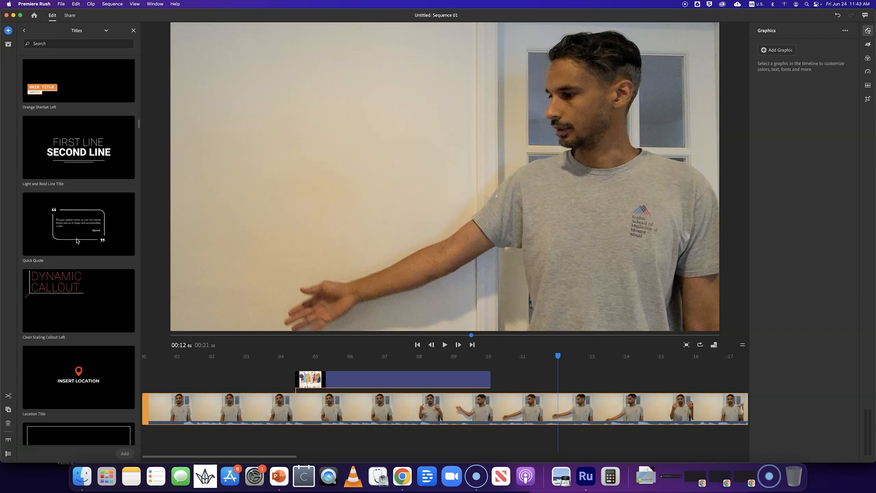
scroll(77, 241, "down", 3)
scroll(77, 241, "up", 3)
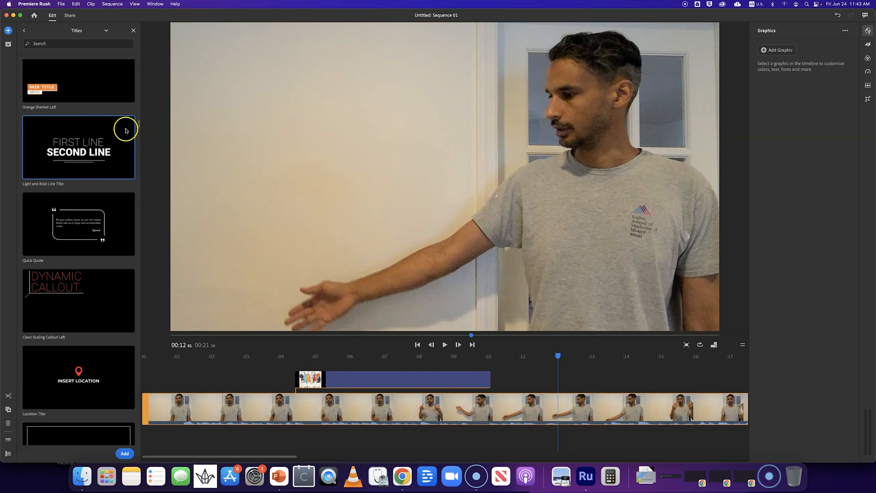
left_click(124, 454)
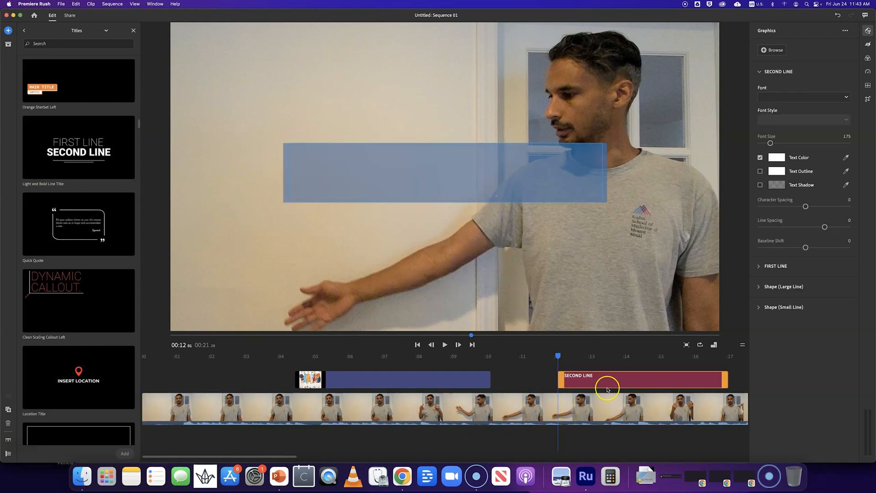
Step: Preview the title graphic over the video, and move it to the very start of the upper track
left_click(609, 361)
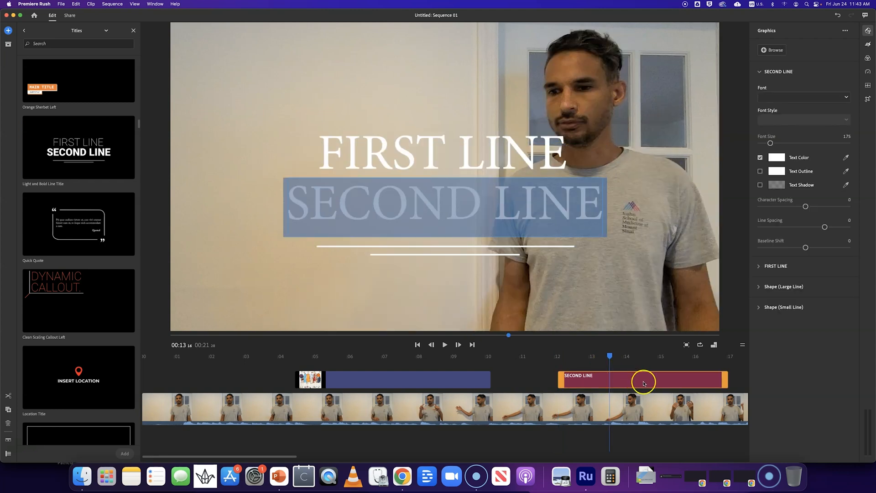
left_click_drag(640, 384, 190, 380)
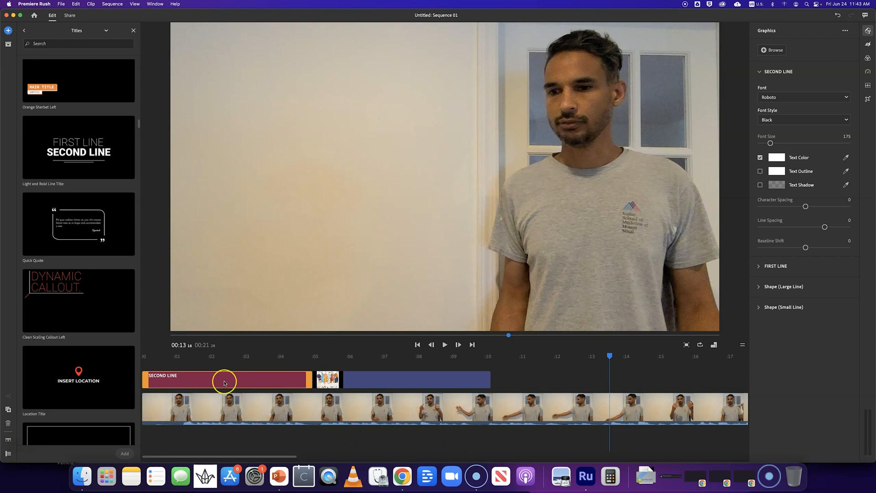
left_click(164, 361)
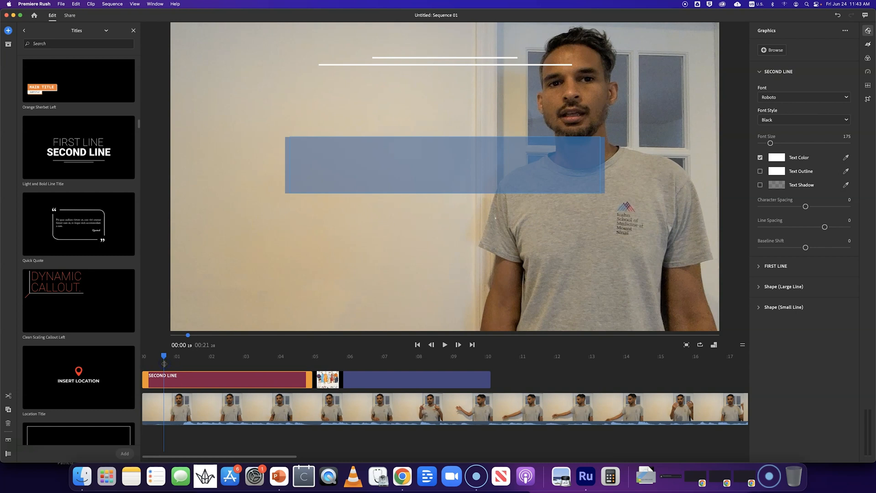
Step: Move the illustration clip away from the title graphic so that it starts at about 7.6 seconds
left_click_drag(403, 441, 369, 380)
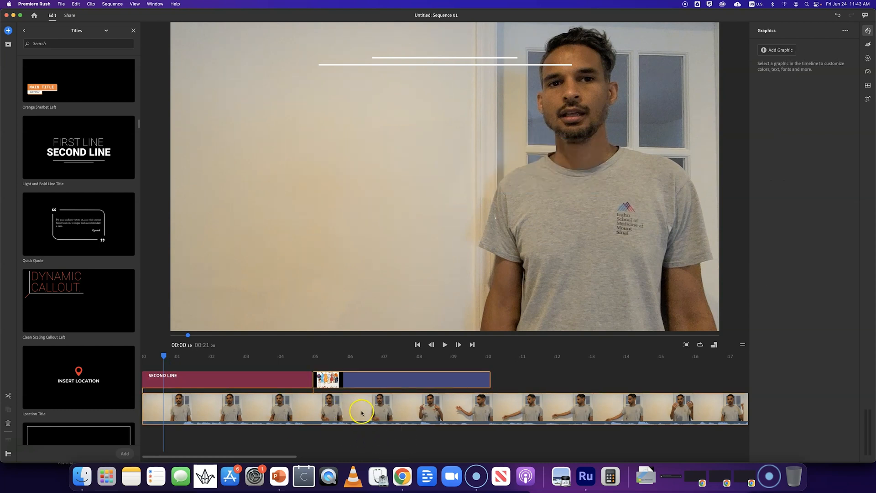
left_click(360, 445)
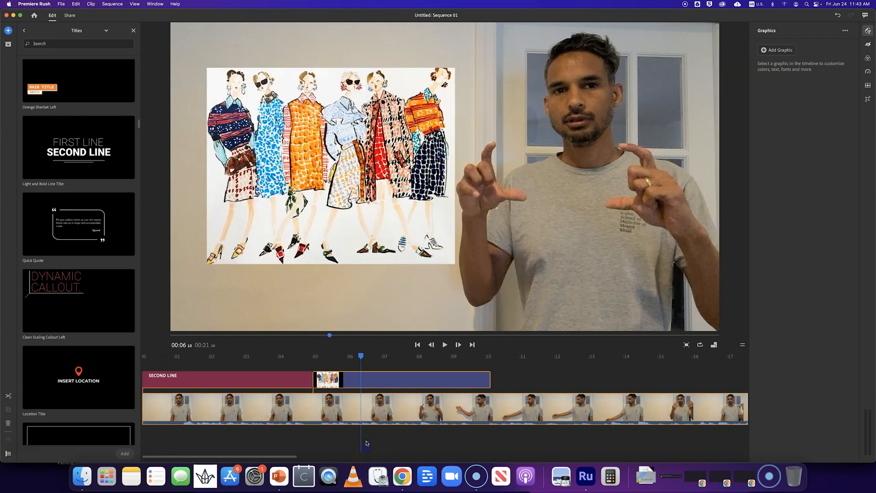
left_click(388, 435)
left_click_drag(329, 409, 462, 385)
left_click(287, 384)
left_click(370, 407)
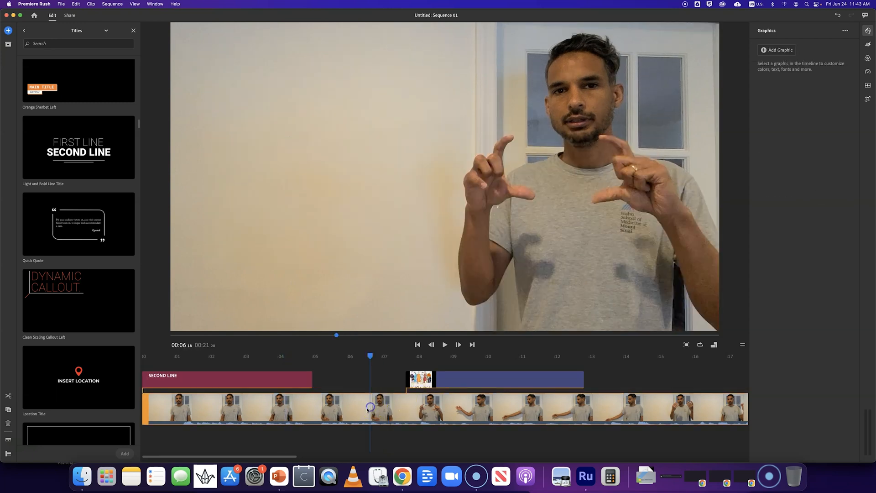
Step: Move the title graphic from the upper track to the start of the main video track, ahead of the video clip
left_click_drag(360, 409, 516, 402)
left_click_drag(419, 405, 289, 397)
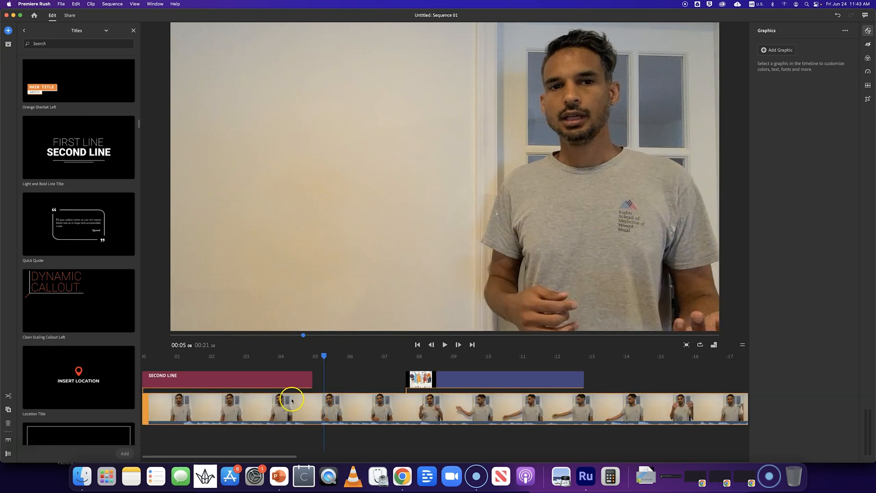
left_click(229, 378)
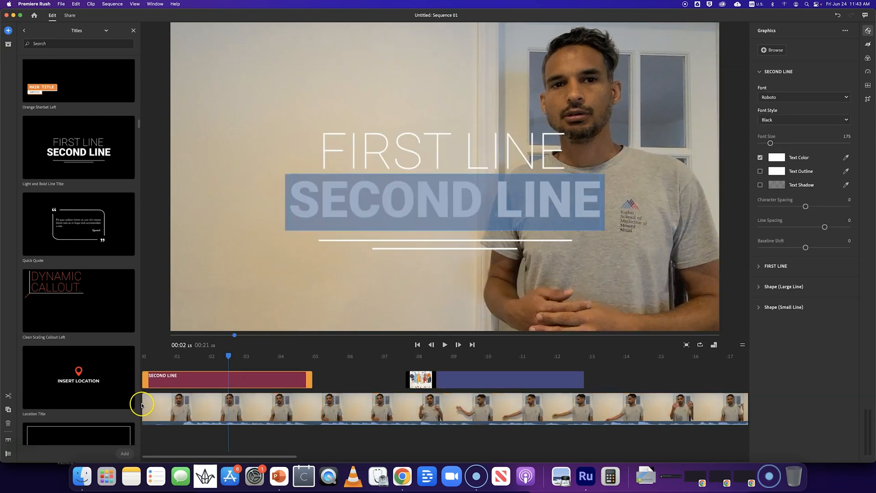
left_click_drag(139, 405, 265, 408)
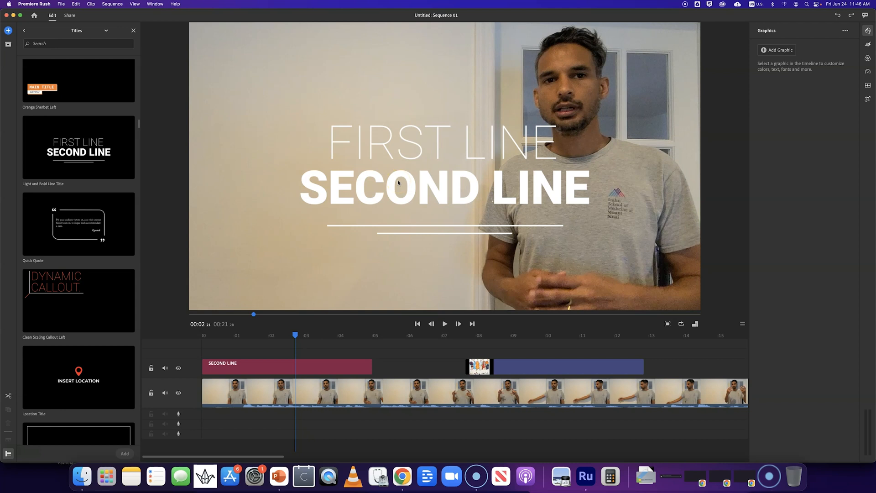
left_click(273, 365)
left_click_drag(246, 368, 212, 388)
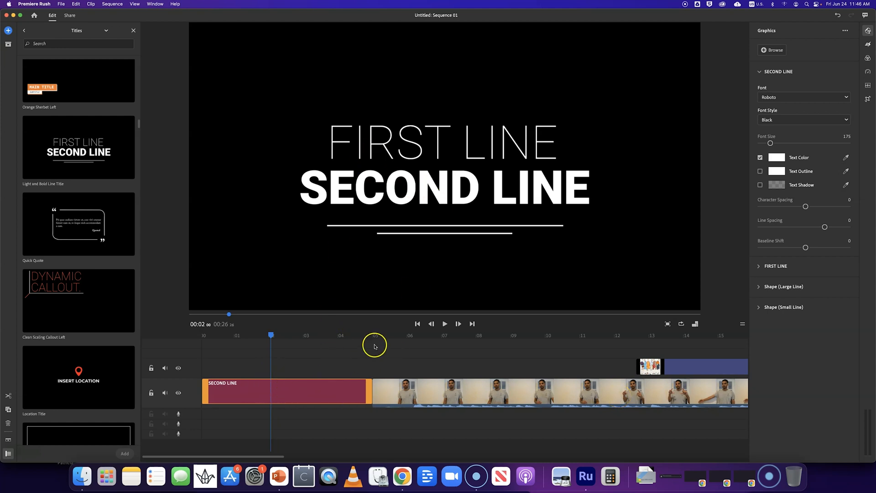
Step: Replace the first line of the opening title with "Presentation"
left_click(436, 145)
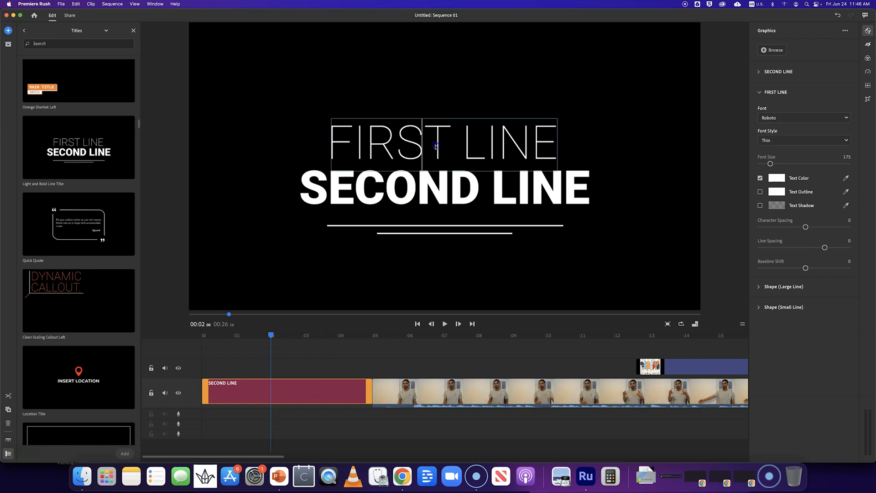
triple_click(436, 145)
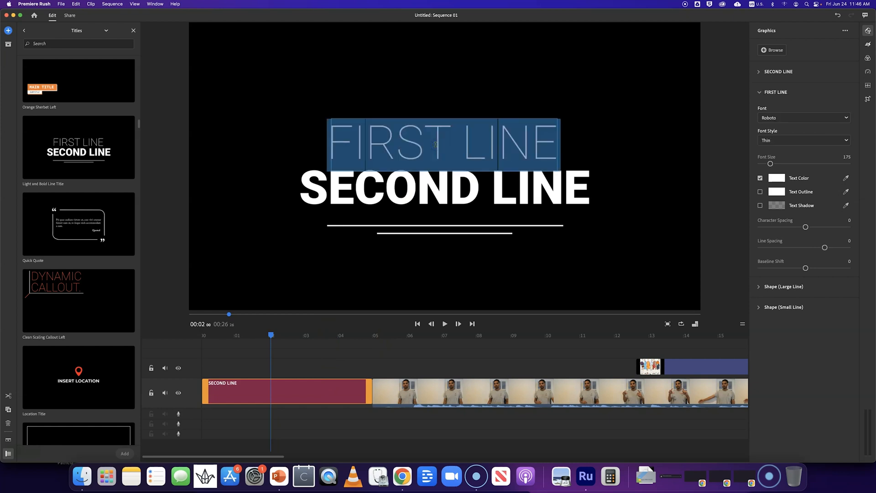
type("Presentat")
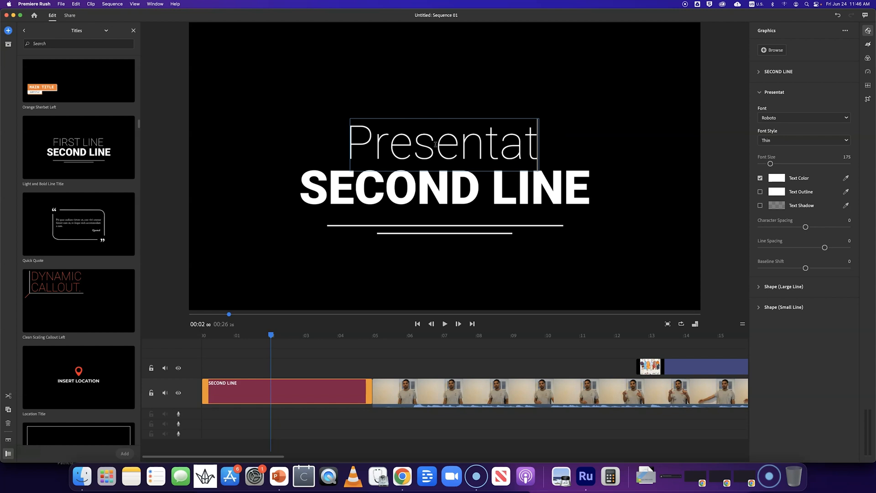
type("ion")
Step: Replace the second line of the opening title with "by" followed by the presenter's full name
left_click(421, 193)
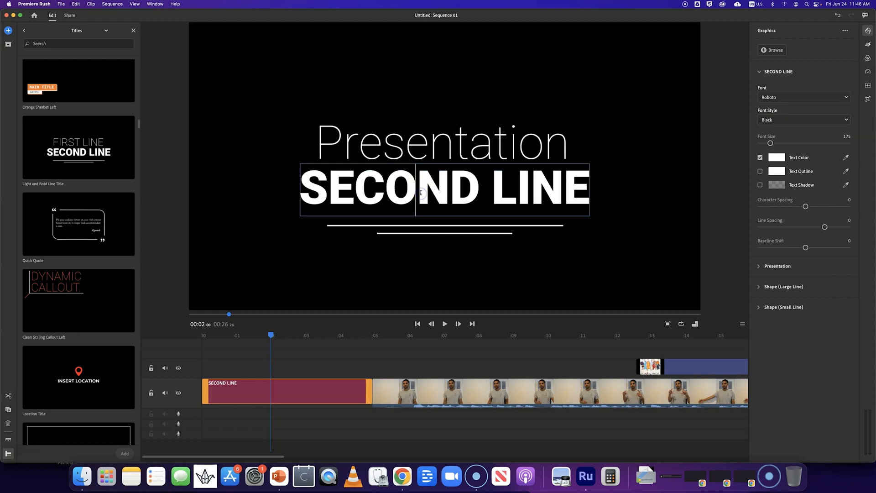
double_click(421, 193)
triple_click(421, 193)
type("by j")
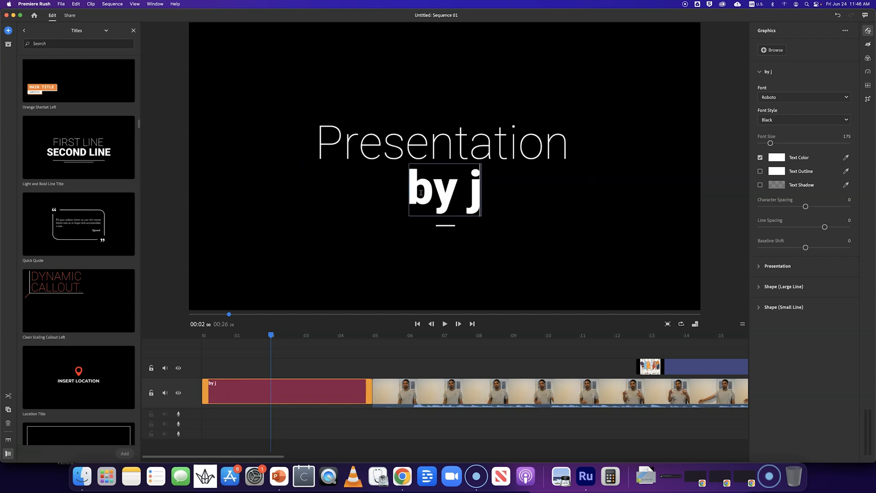
key("BackSpace")
type("Jose Diaz")
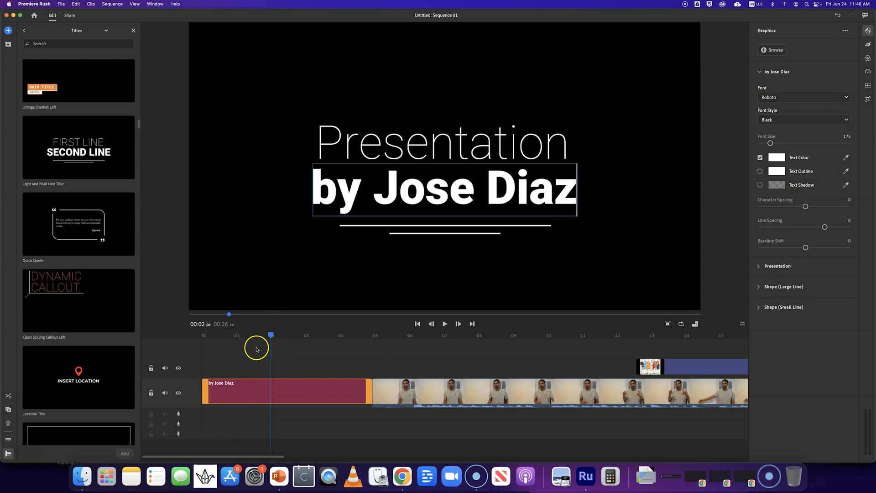
Step: Play the sequence from the opening title into the video, and scrub ahead to the illustration at about 13.5 seconds
left_click_drag(249, 335, 190, 354)
left_click(222, 377)
key("space")
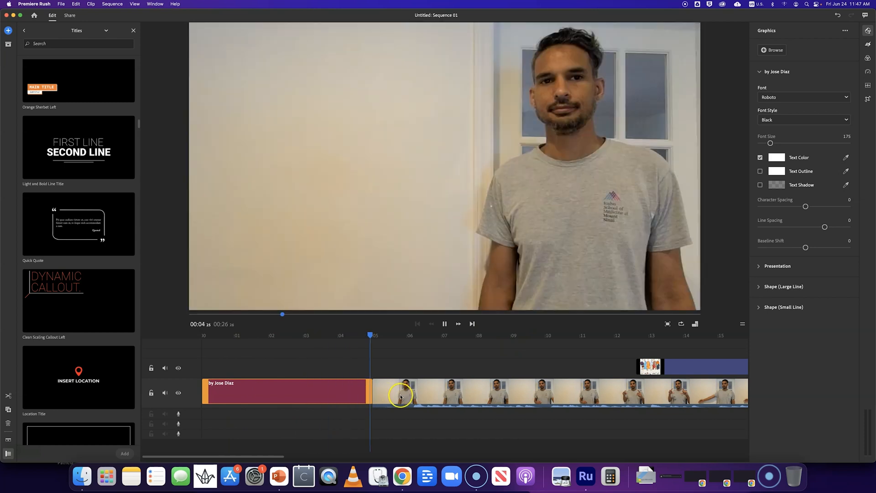
left_click(401, 397)
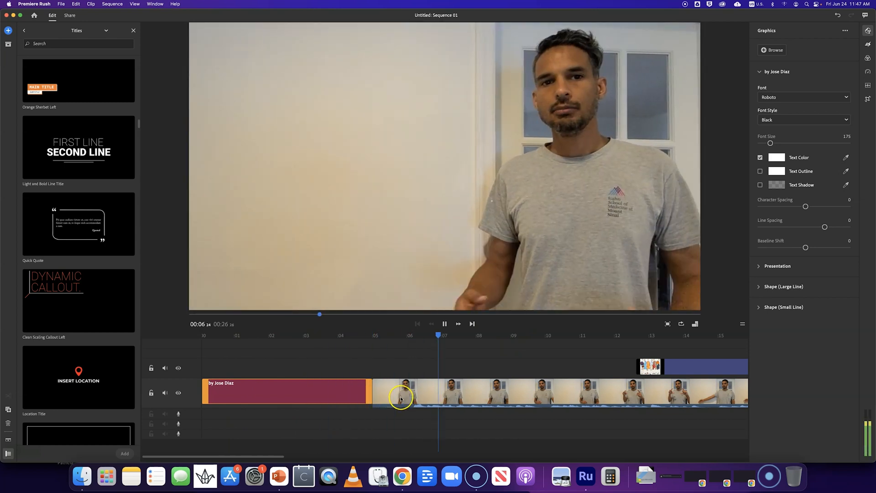
left_click_drag(446, 336, 670, 339)
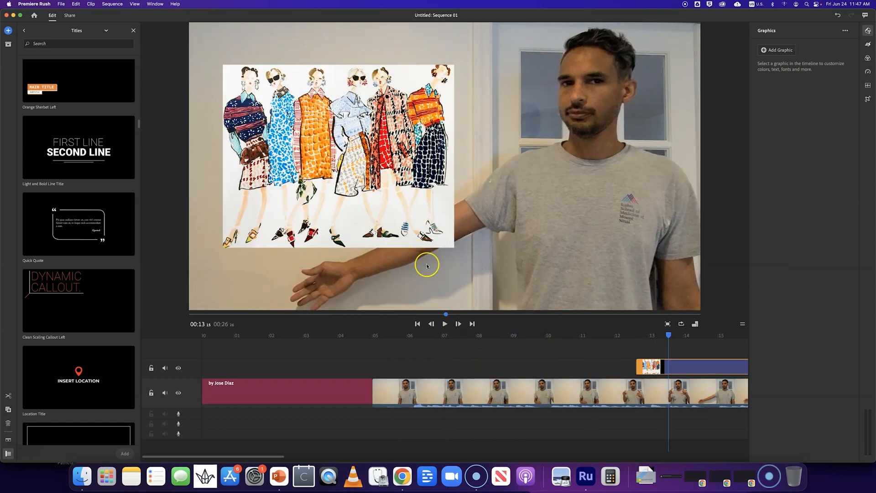
Step: Add the Quick Quote title on the upper track at about 18.7 seconds, after the illustration clip
left_click_drag(256, 460, 350, 462)
left_click(327, 380)
left_click(340, 334)
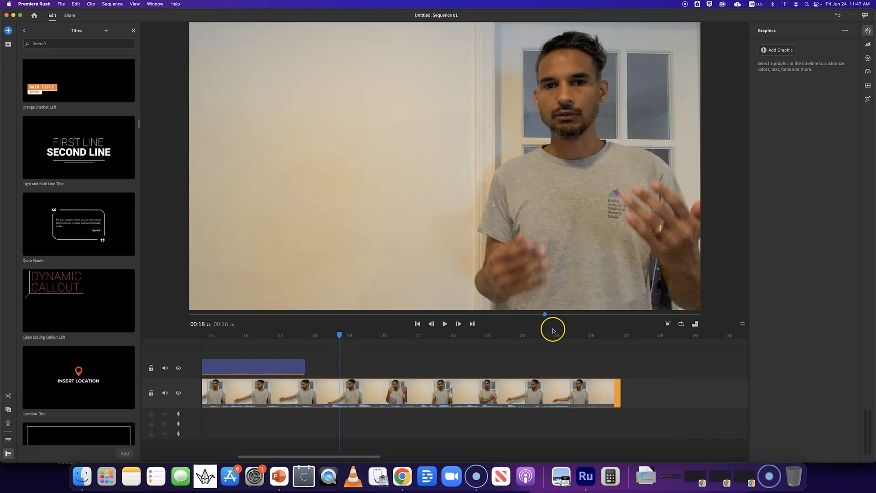
left_click(70, 220)
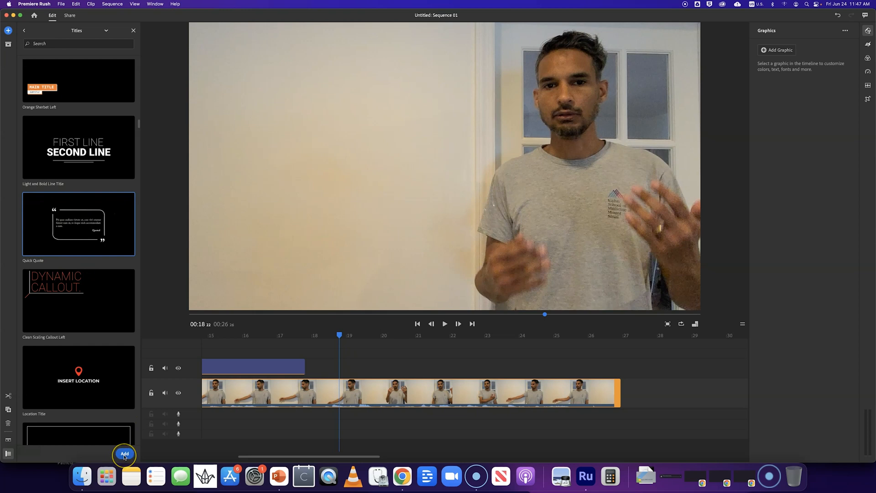
left_click(125, 455)
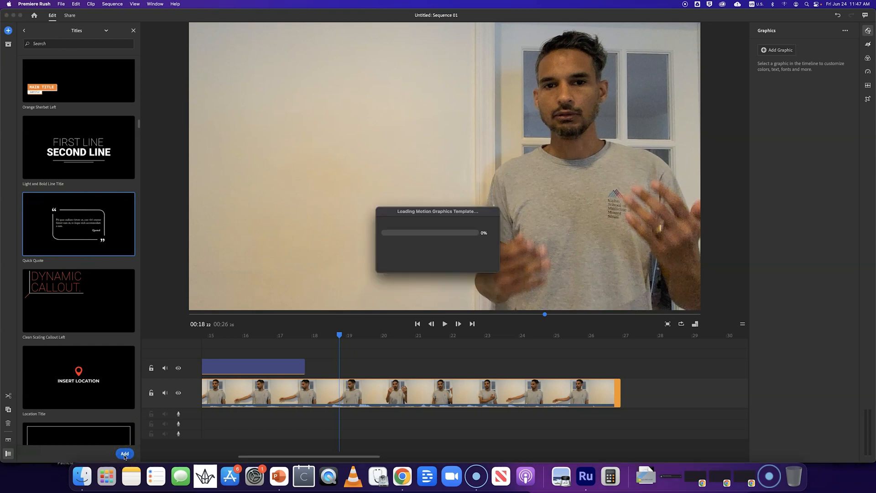
left_click_drag(369, 371, 365, 369)
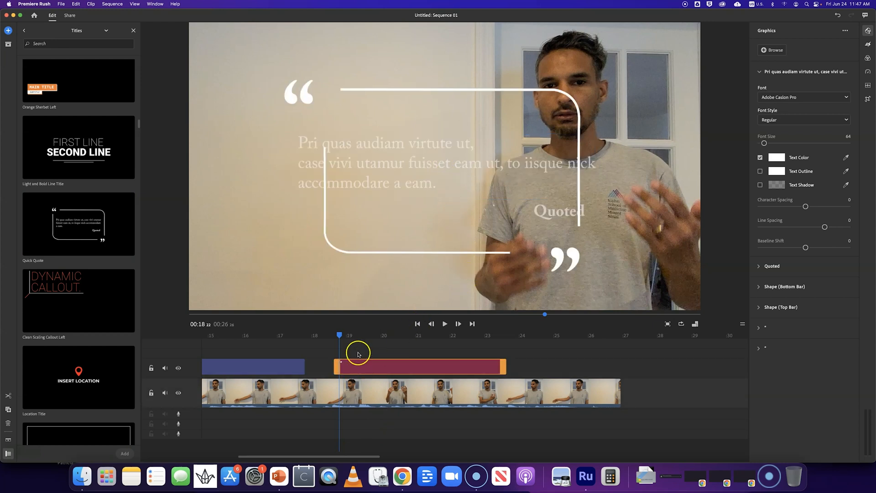
Step: Scale the quote graphic down to roughly half size and position it over the empty wall beside the speaker
left_click(449, 211)
left_click(528, 146)
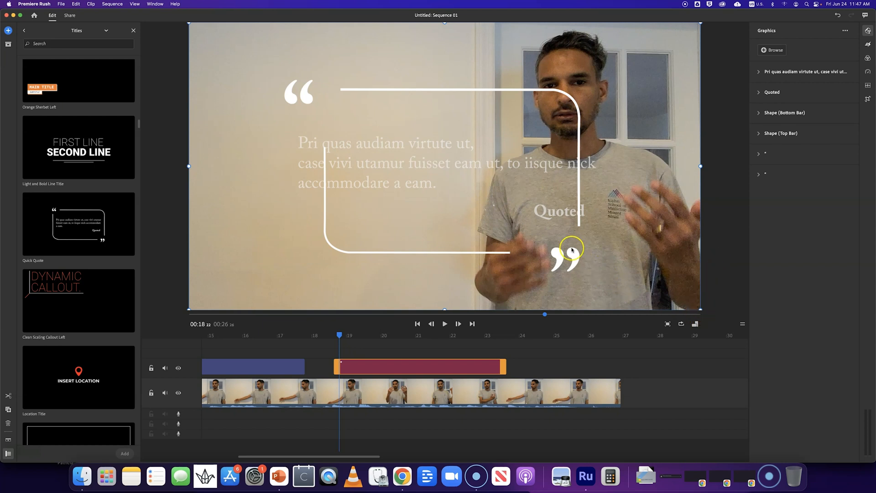
left_click_drag(700, 309, 495, 241)
left_click_drag(516, 121, 409, 113)
left_click(363, 263)
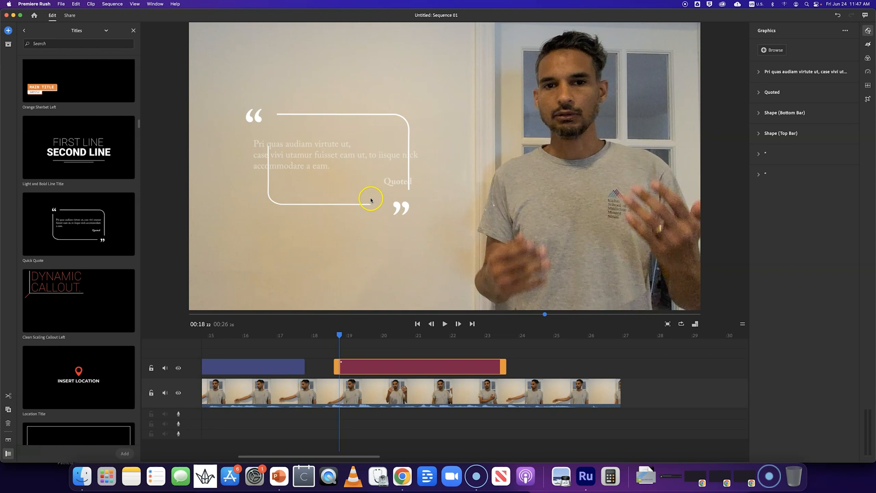
left_click(295, 156)
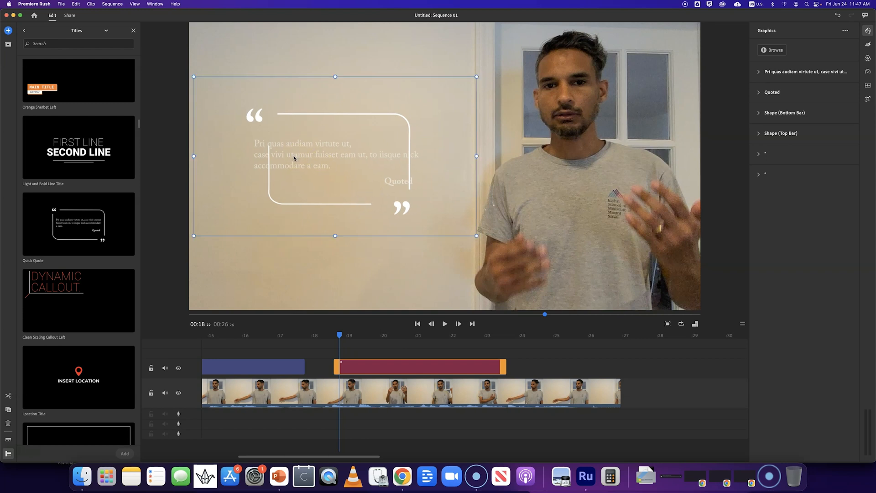
left_click(323, 186)
left_click_drag(335, 156, 335, 152)
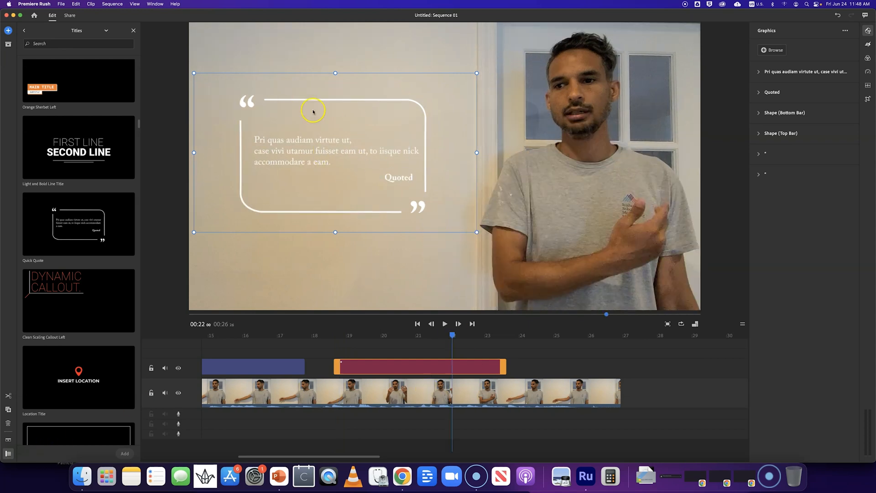
Step: Delete the Quick Quote clip from the upper track
left_click(411, 371)
right_click(393, 366)
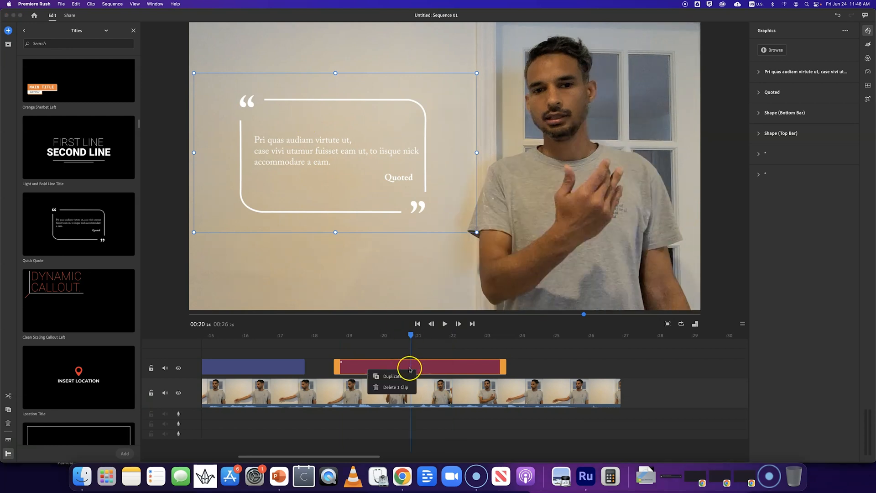
left_click(391, 387)
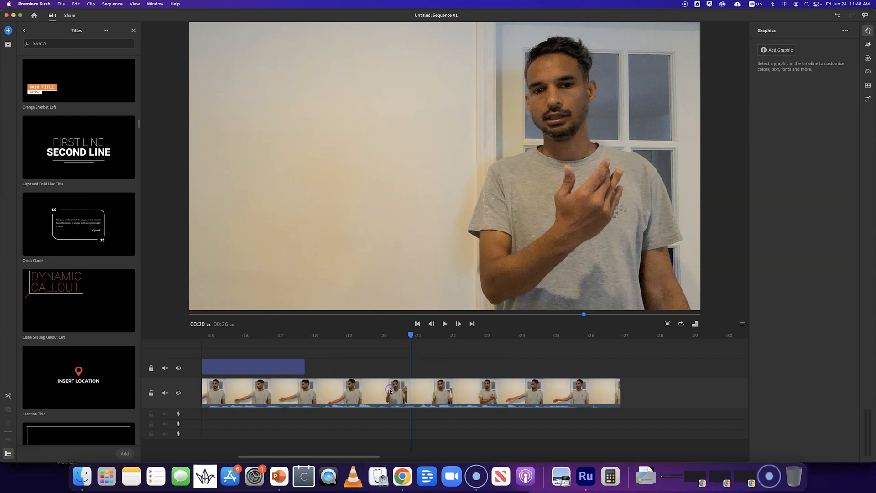
Step: Add the Paragraph Title Overlay to the sequence and move its clip to start at about 18.5 seconds on the upper track
scroll(65, 315, "down", 10)
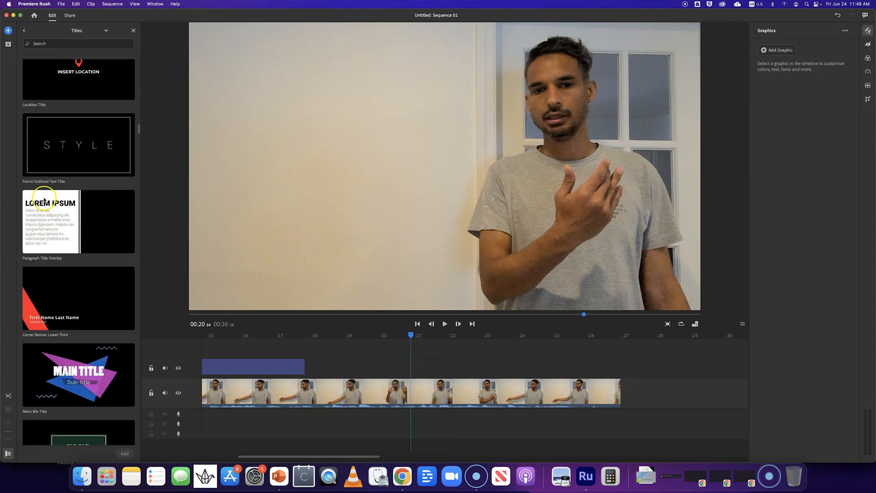
left_click(41, 213)
left_click(124, 454)
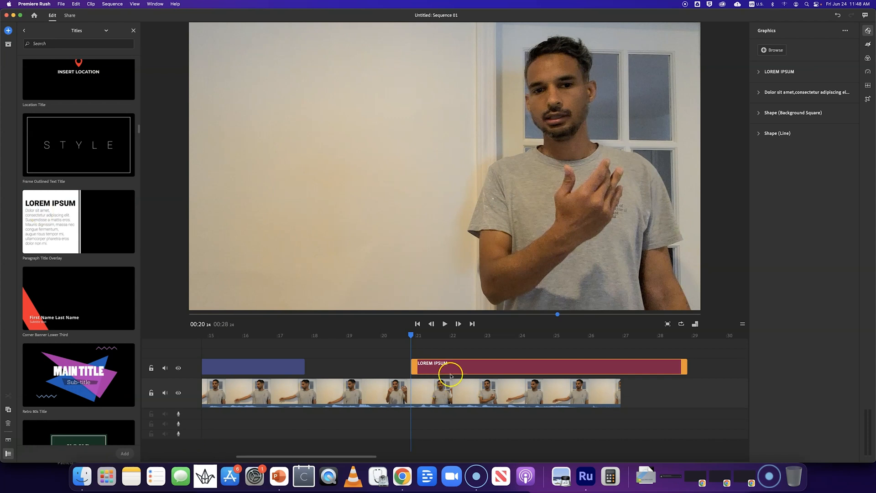
left_click_drag(389, 368, 370, 369)
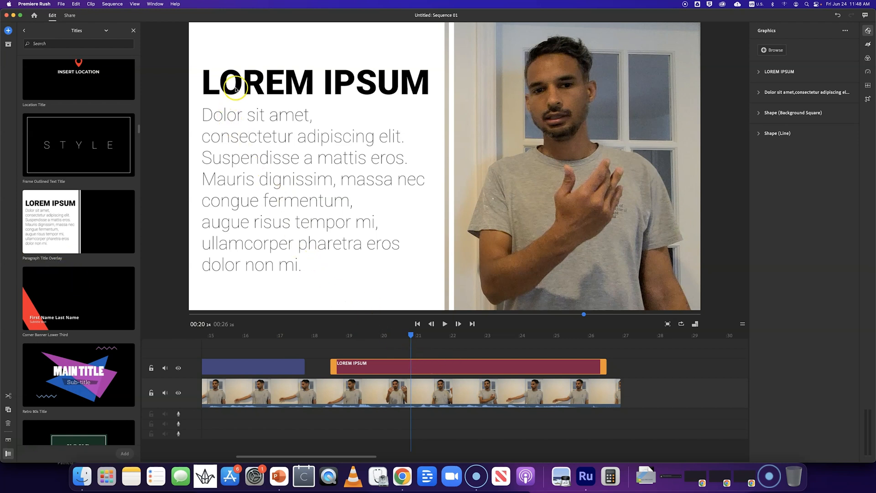
Step: Replace the overlay's body paragraph with the presenter's first name in possessive form, followed by "Text demo for visual aids."
left_click(243, 117)
double_click(242, 117)
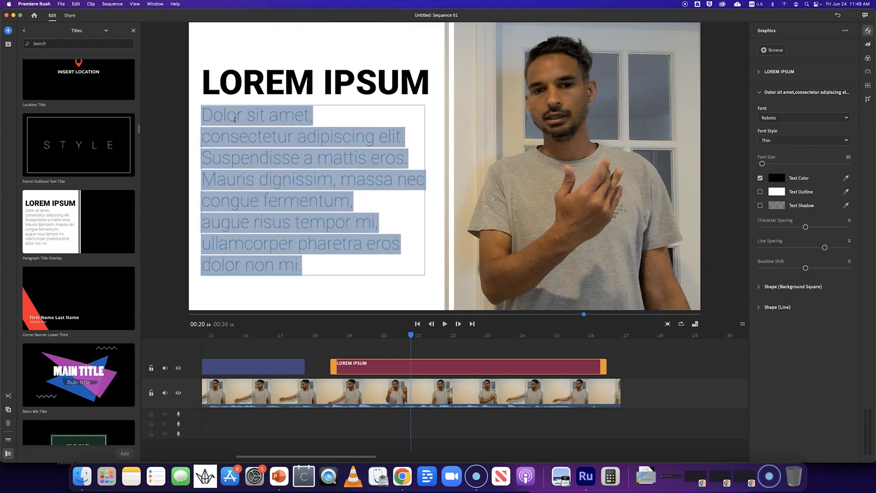
type("Jose'")
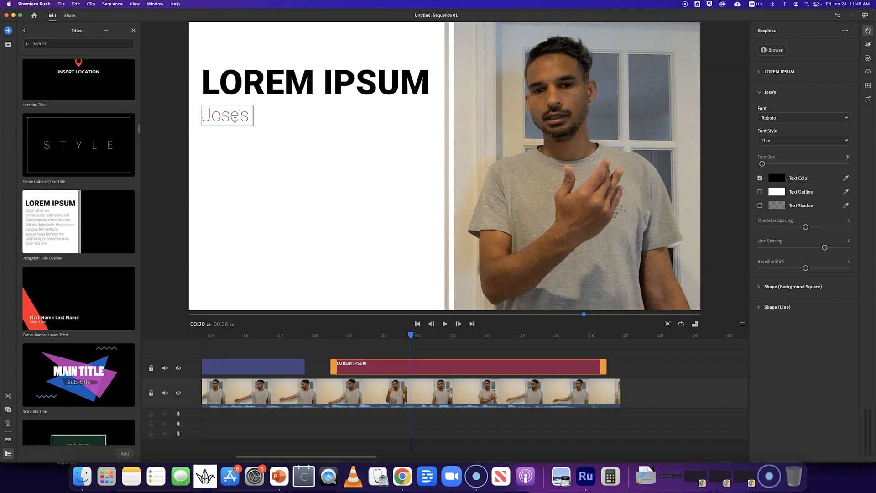
type("s Text demo f")
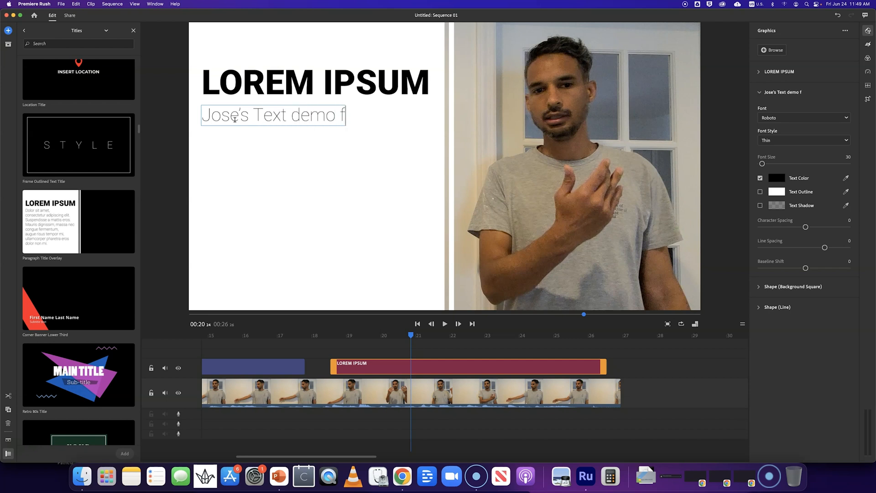
type("or visual aids")
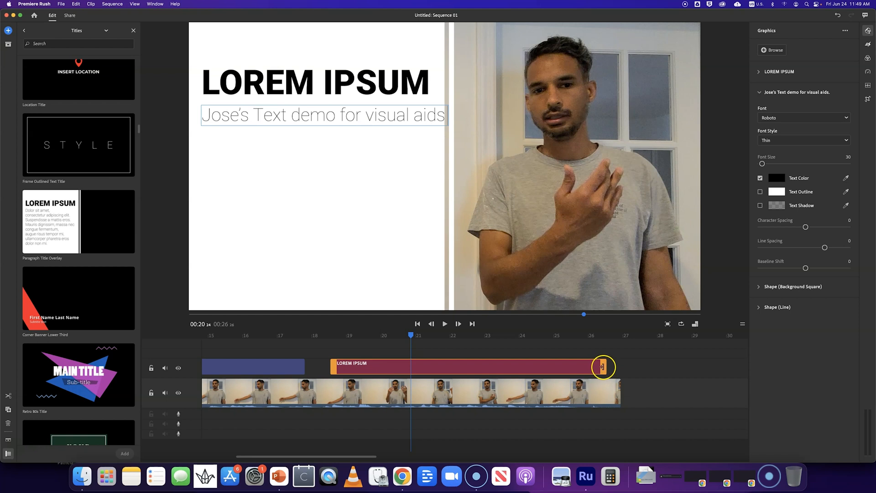
Step: Trim the paragraph overlay clip to end at about 20.8 seconds and play its animation
left_click_drag(603, 367, 362, 336)
left_click(362, 337)
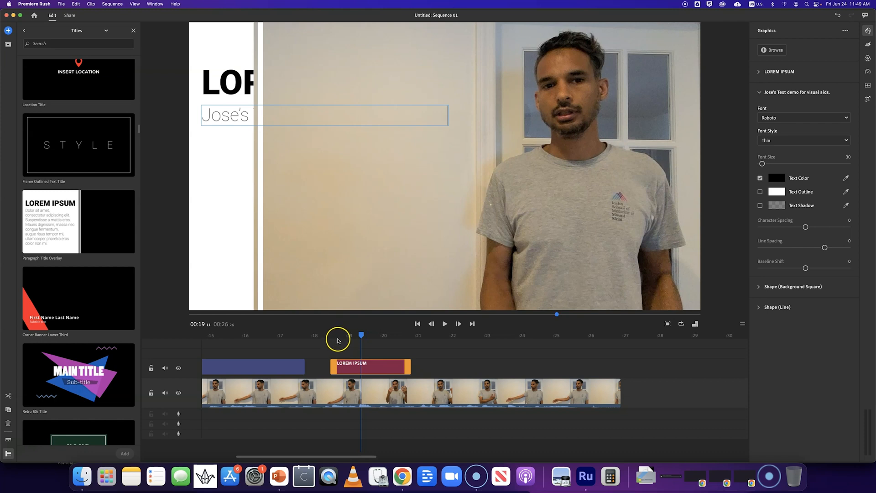
key("space")
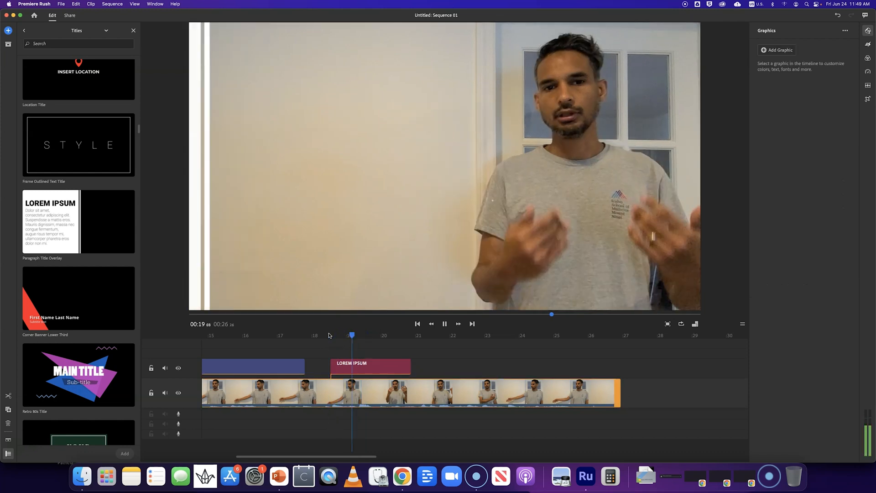
key("space")
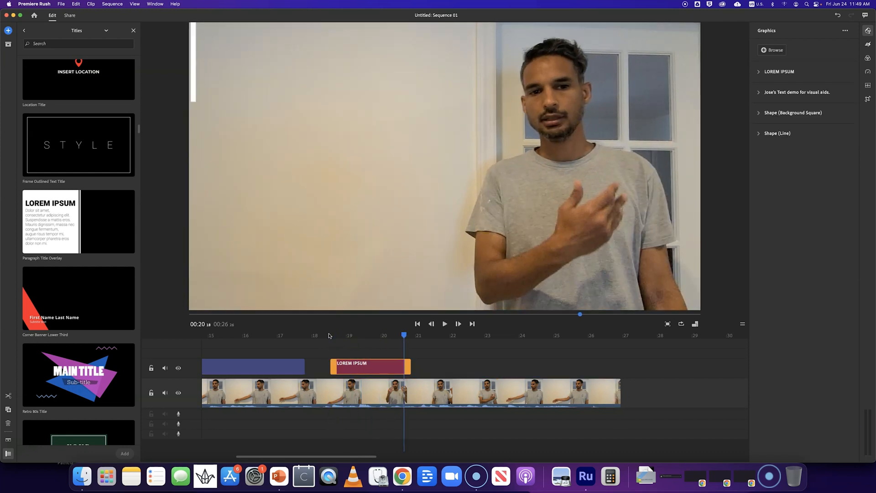
Step: Extend the paragraph overlay clip to end at about 26.5 seconds and play it over the video
left_click_drag(409, 366, 605, 365)
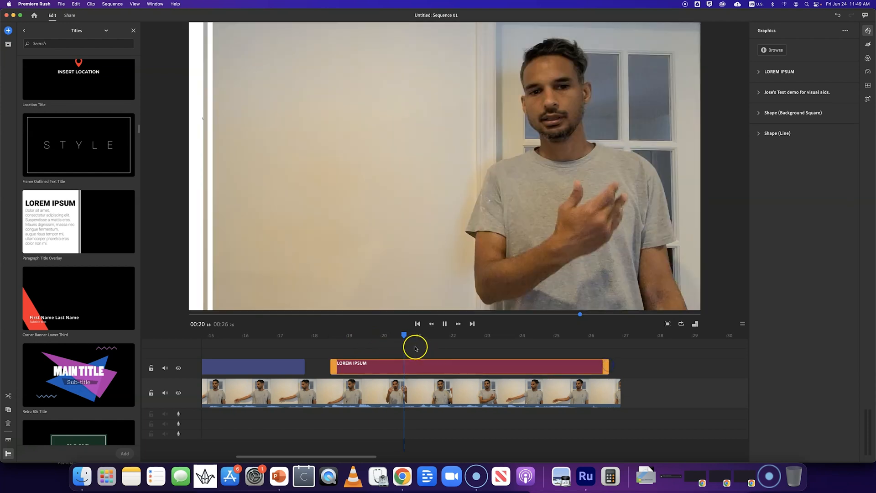
key("space")
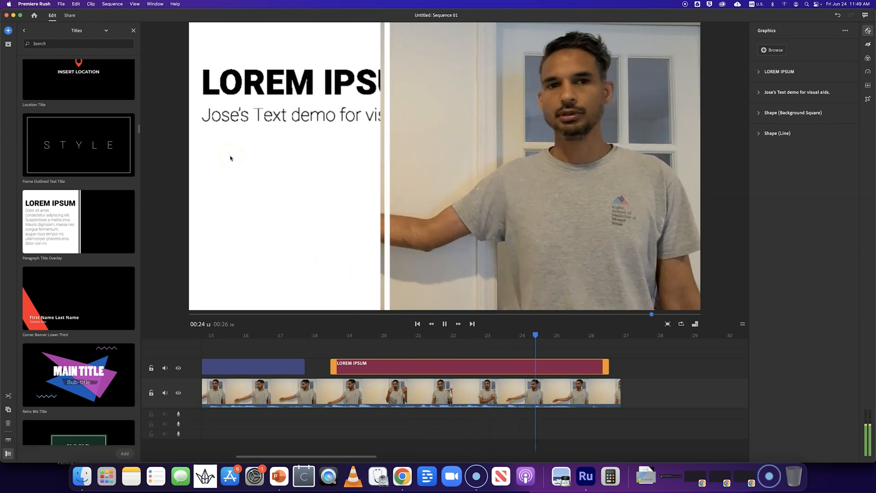
Step: Stop playback and add the 5:54 wedding MP4 from the Downloads folder to the end of the sequence
key("space")
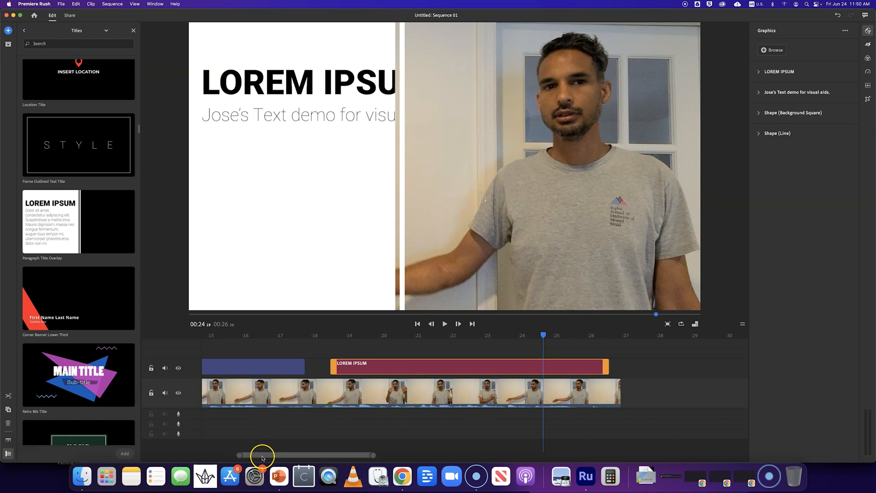
left_click_drag(343, 459, 251, 455)
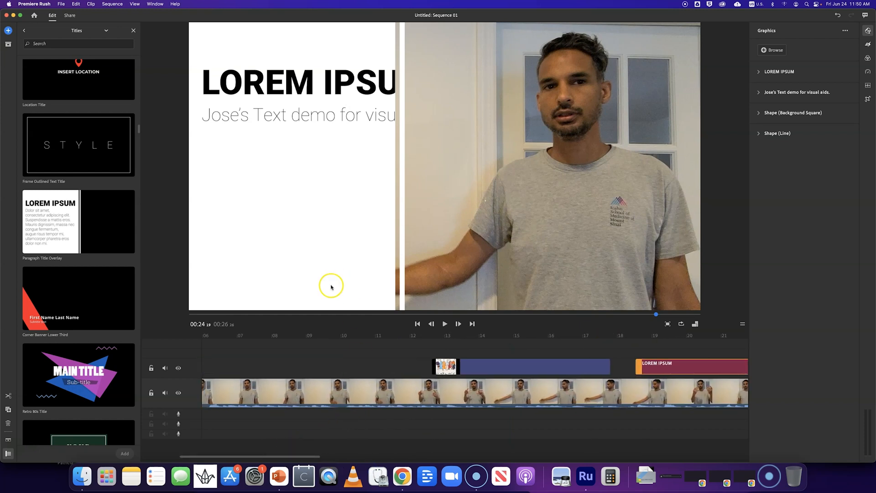
left_click(8, 31)
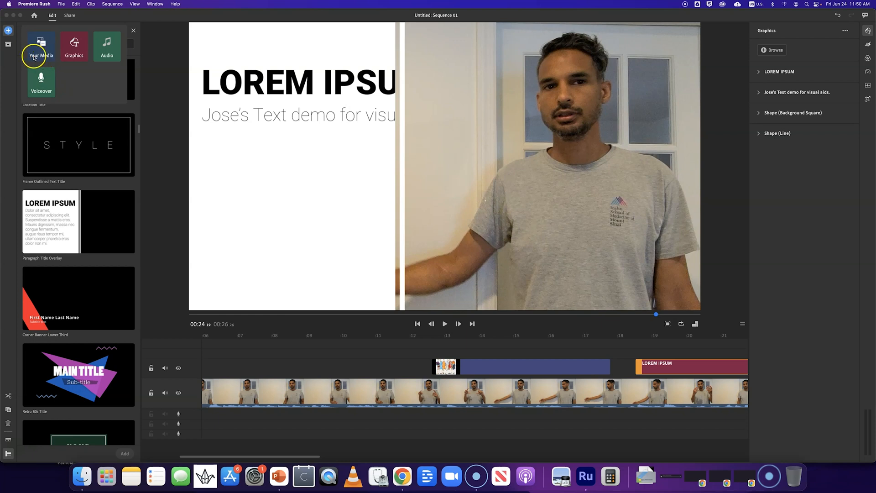
left_click(35, 57)
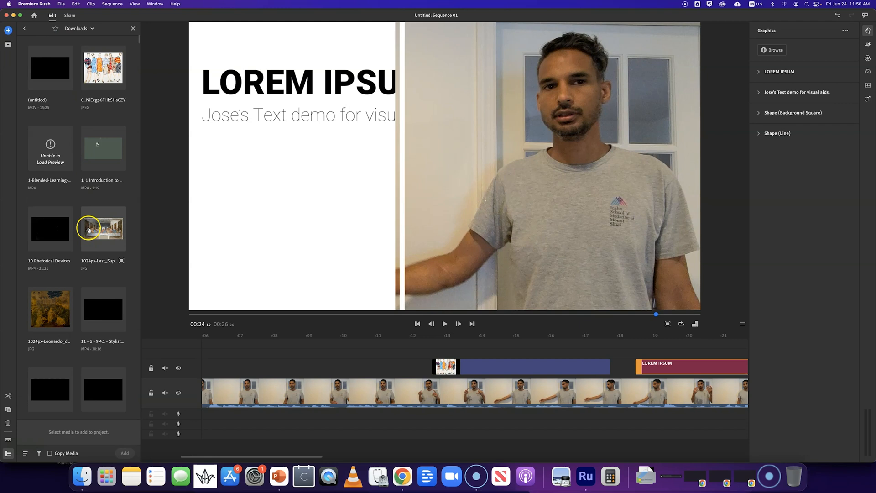
scroll(88, 229, "down", 3)
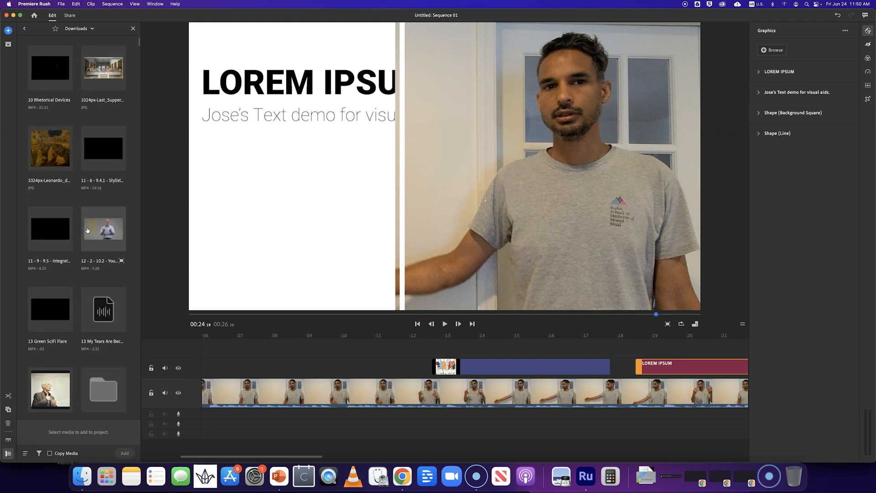
scroll(87, 230, "down", 5)
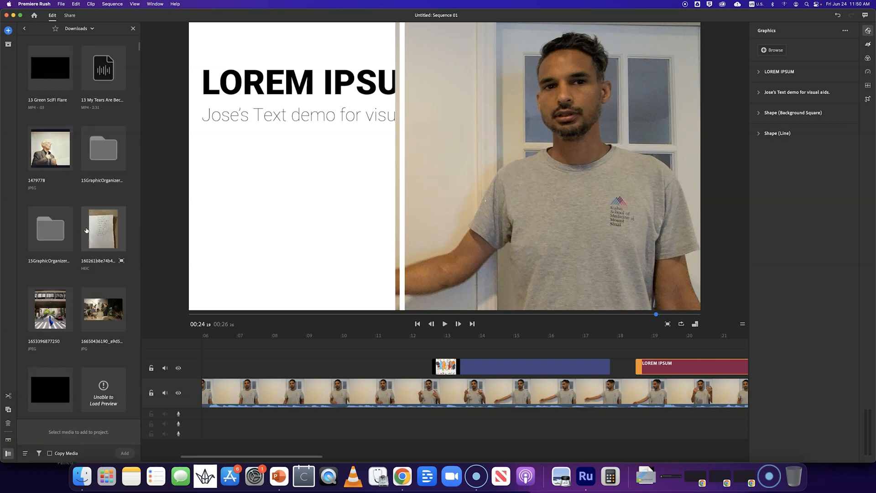
scroll(86, 230, "up", 5)
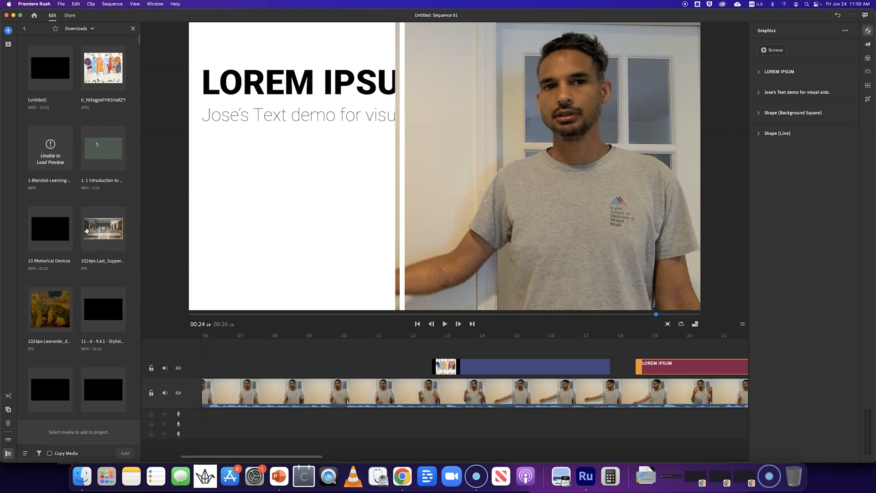
scroll(86, 230, "down", 10)
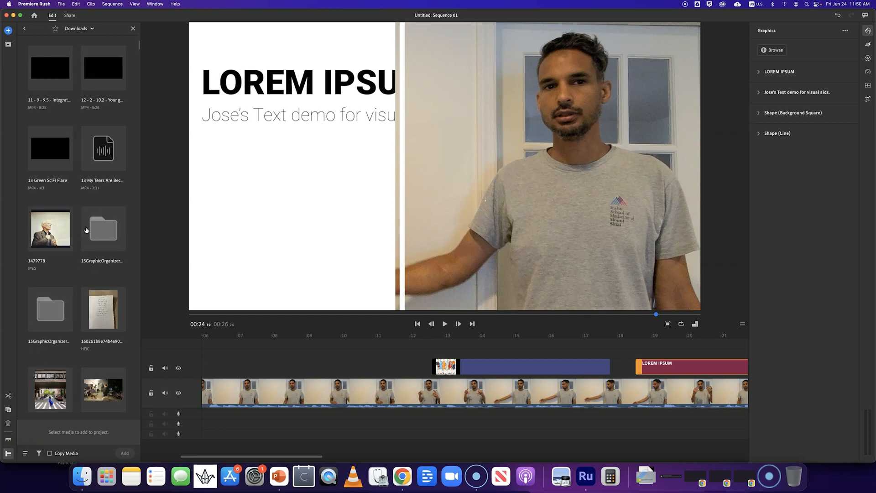
scroll(87, 230, "down", 3)
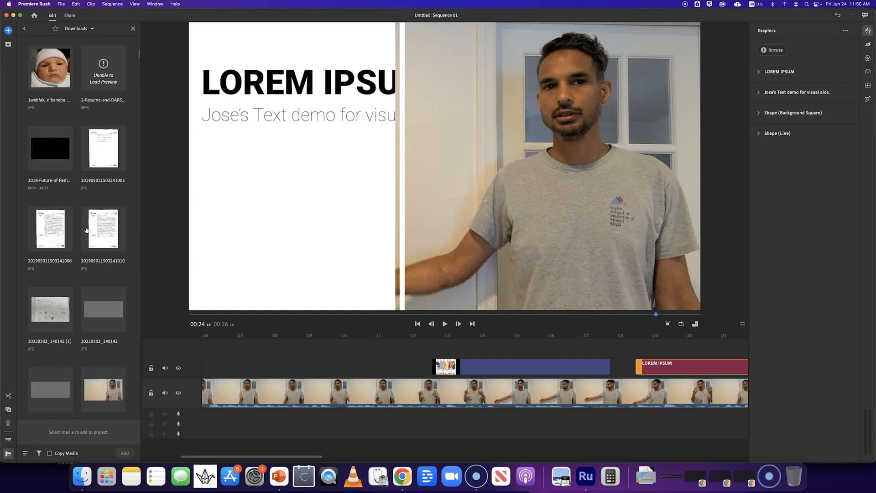
scroll(86, 230, "down", 3)
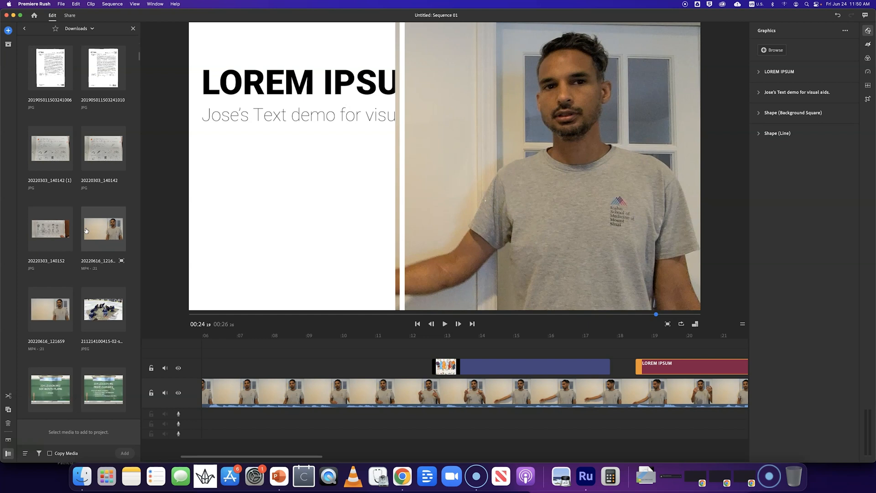
scroll(86, 230, "down", 3)
scroll(87, 230, "down", 3)
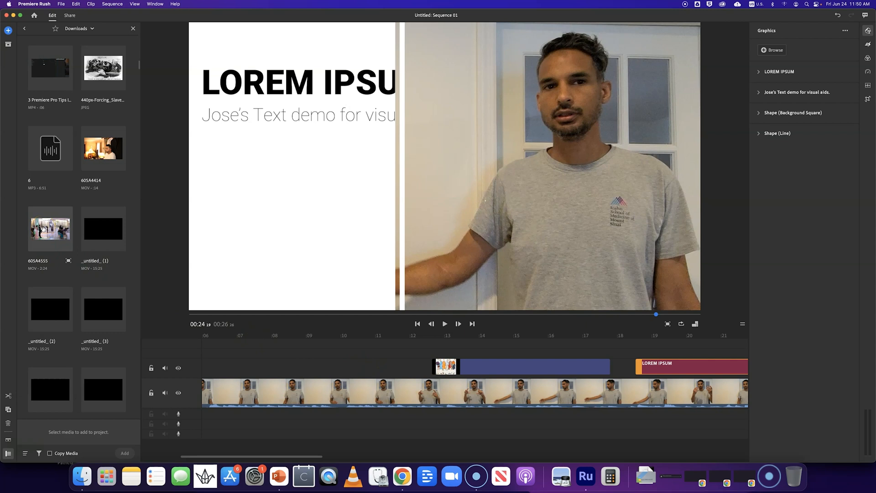
scroll(68, 279, "down", 3)
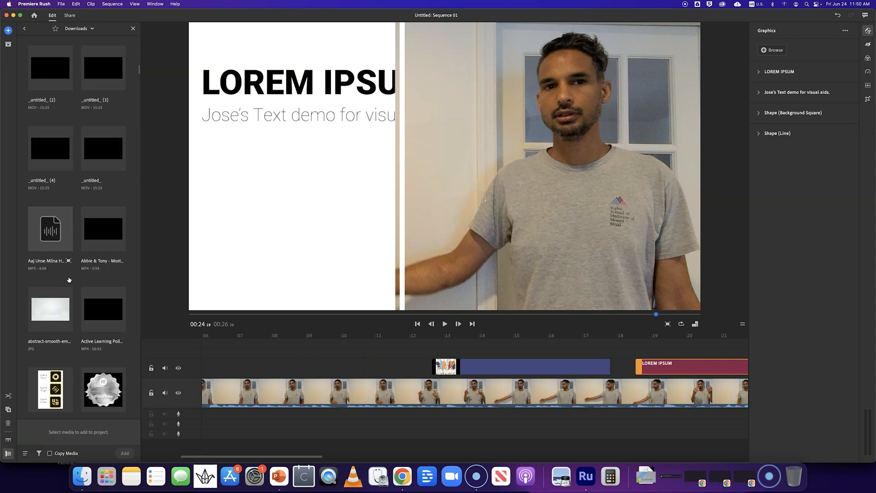
left_click(99, 235)
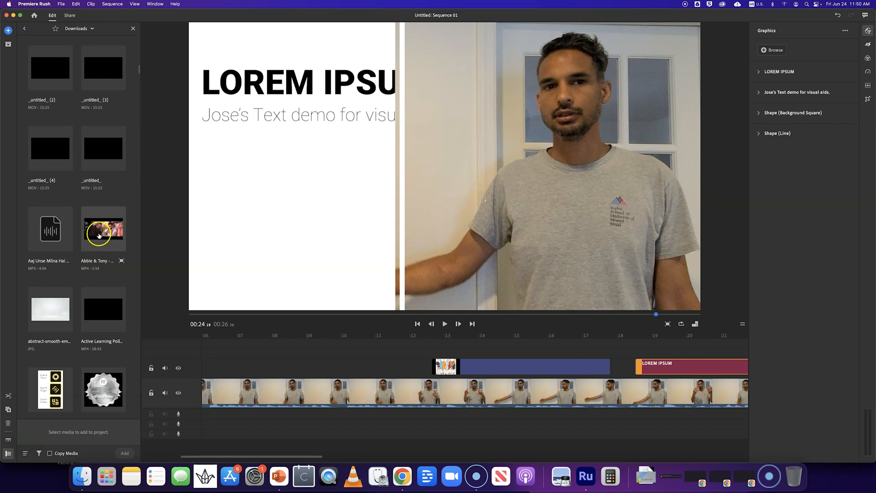
left_click(124, 453)
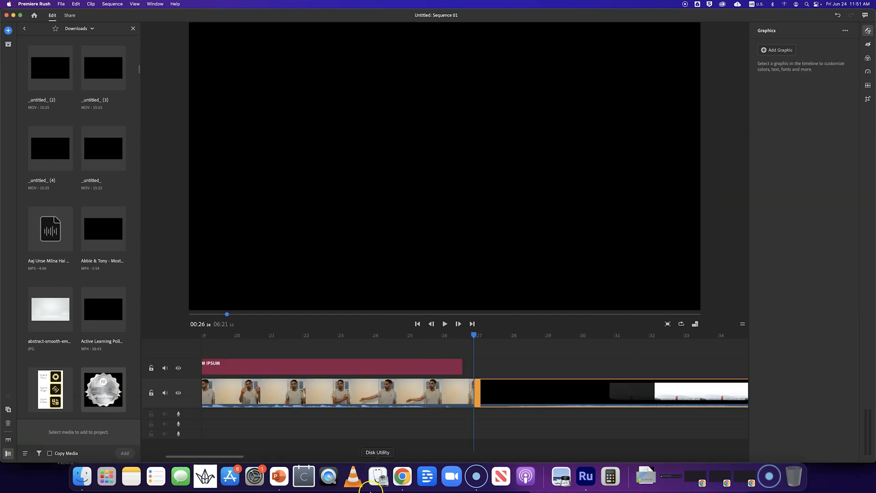
Step: Trim the start of the wedding clip by about 2 minutes 10 seconds
left_click_drag(242, 455, 358, 457)
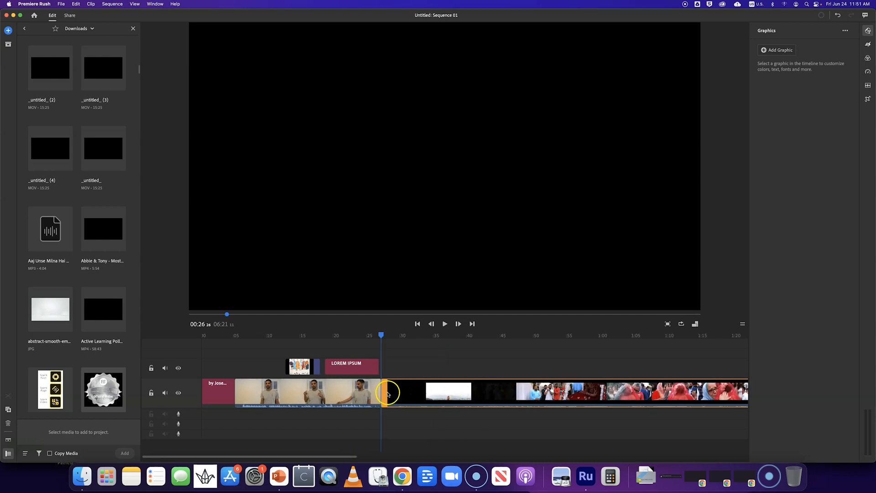
left_click_drag(384, 391, 613, 396)
left_click_drag(386, 392, 731, 404)
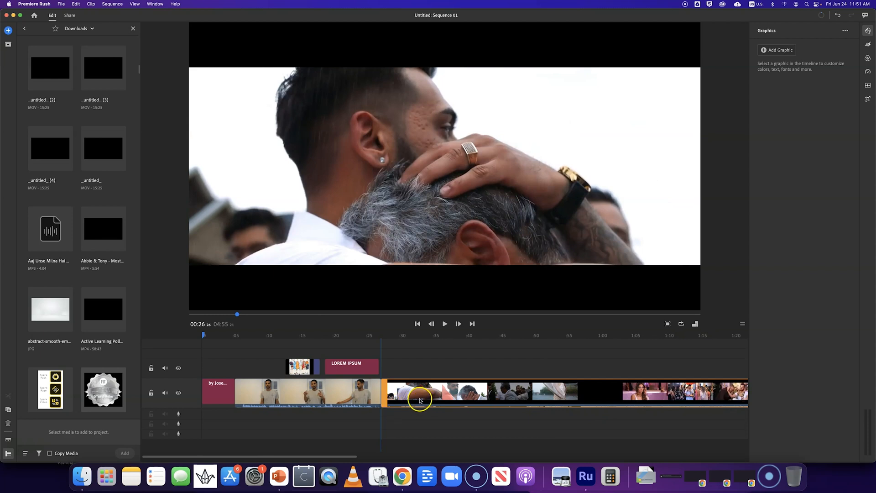
left_click_drag(387, 394, 579, 414)
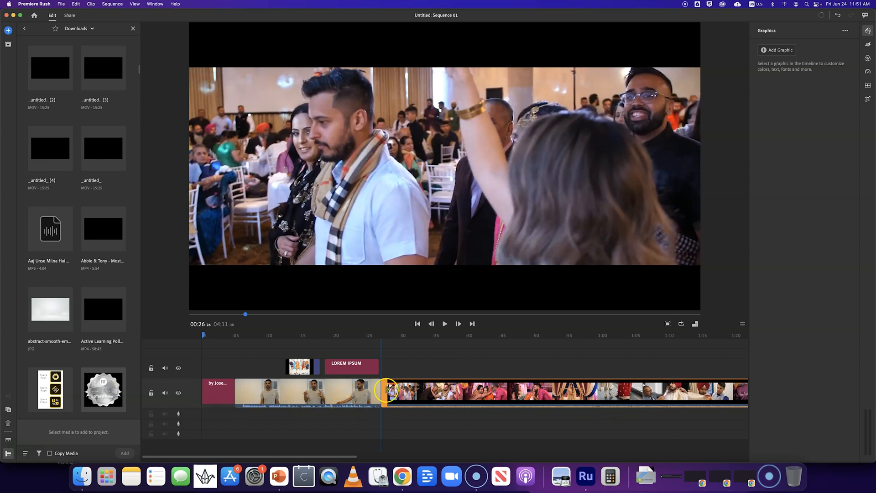
Step: Trim the end of the wedding clip so that it finishes at about 50 seconds on the main track
left_click_drag(349, 456, 514, 455)
left_click_drag(586, 444, 562, 451)
left_click_drag(545, 393, 203, 396)
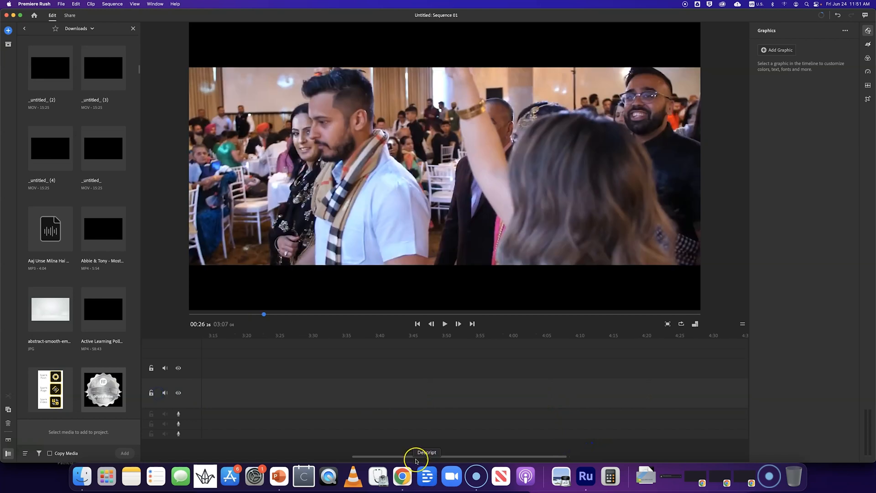
left_click(340, 458)
left_click_drag(628, 396, 206, 394)
left_click_drag(280, 456, 195, 456)
left_click_drag(480, 390, 241, 392)
left_click_drag(229, 456, 177, 455)
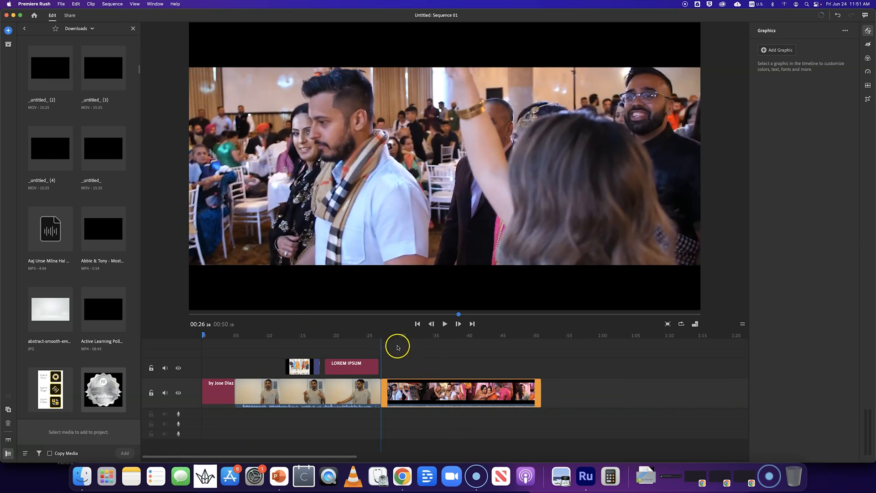
Step: Preview the wedding clip, shorten it to about 6.5 seconds and move it to the upper track starting at about 5 seconds
key("space")
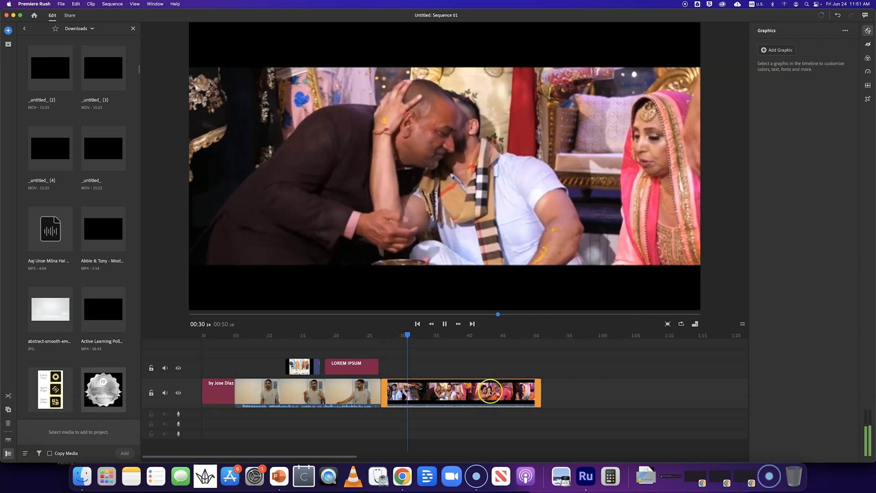
key("space")
left_click_drag(538, 392, 255, 367)
Step: Scale the wedding clip to about half the frame width, place it beside the presenter over the blank wall, and play it
left_click(250, 339)
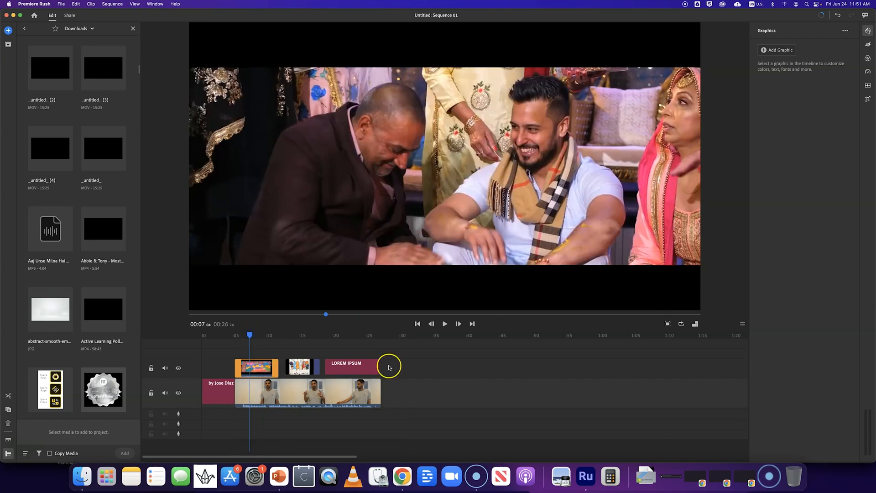
left_click(543, 255)
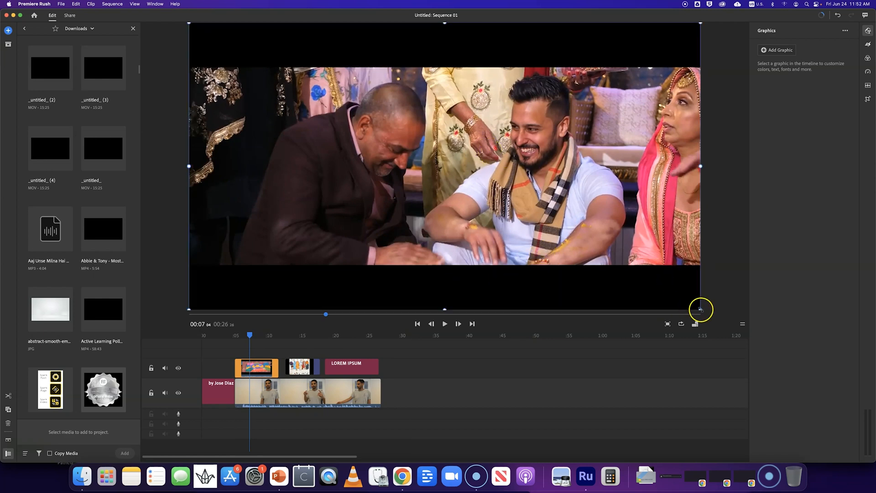
left_click_drag(680, 303, 586, 276)
left_click_drag(452, 250, 288, 211)
left_click_drag(463, 179, 346, 180)
left_click_drag(418, 222, 436, 237)
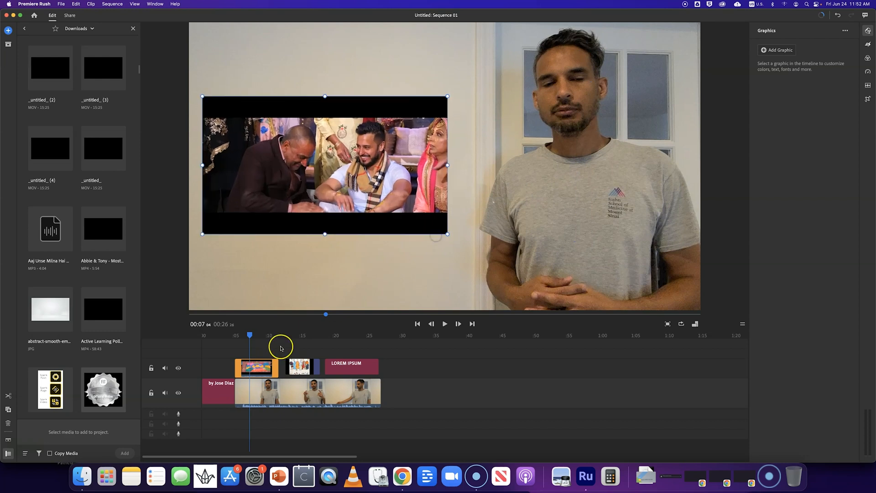
key("space")
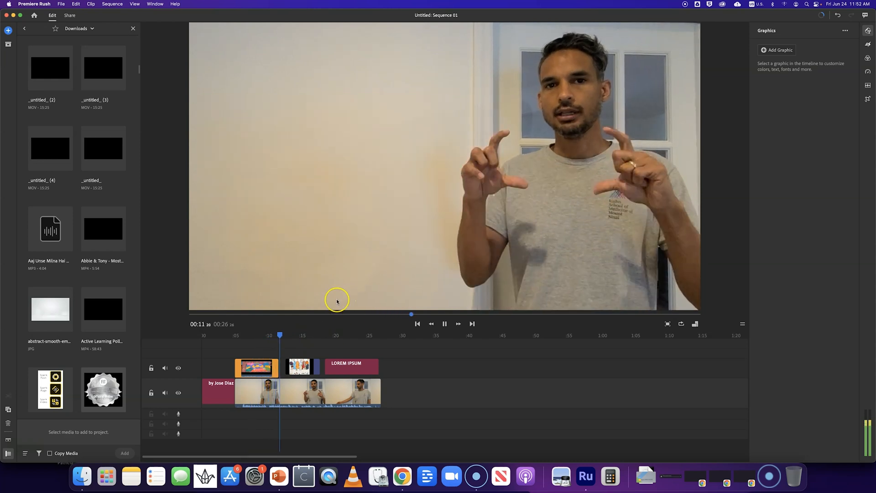
key("space")
Step: Mute the upper track, play the picture-in-picture section from about 8 seconds, and restore the track's audio
left_click(166, 370)
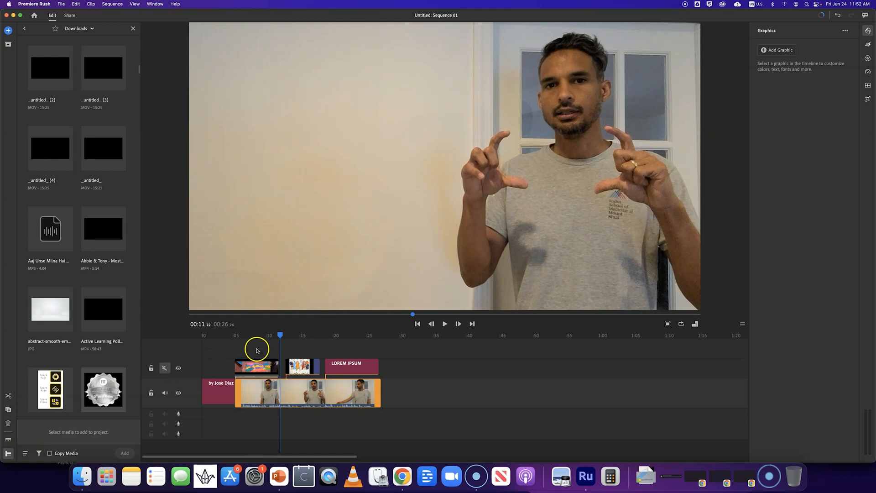
left_click(256, 335)
key("space")
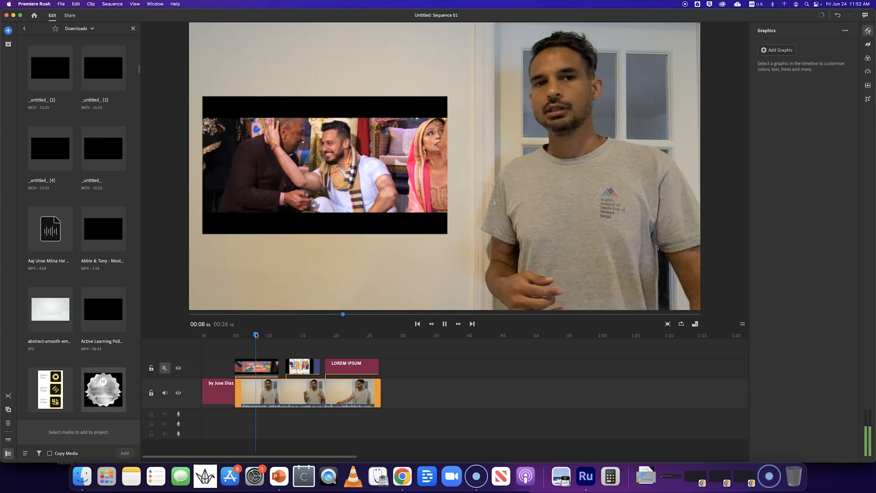
key("space")
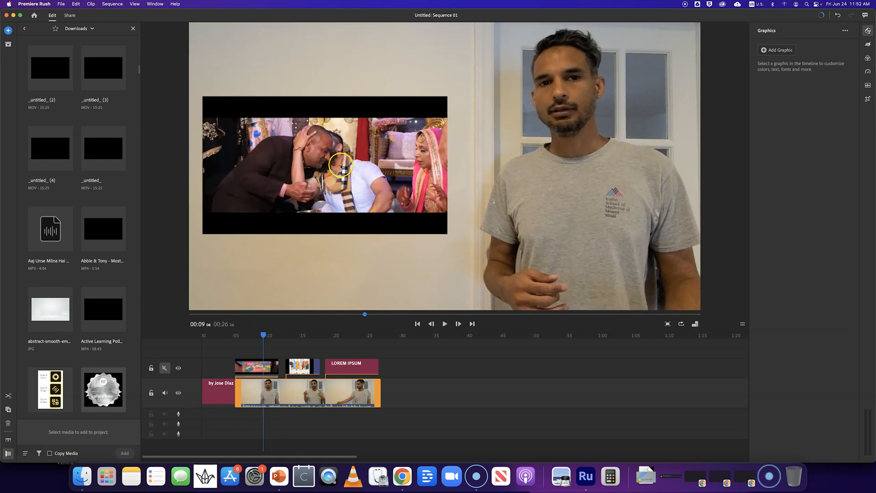
left_click(165, 369)
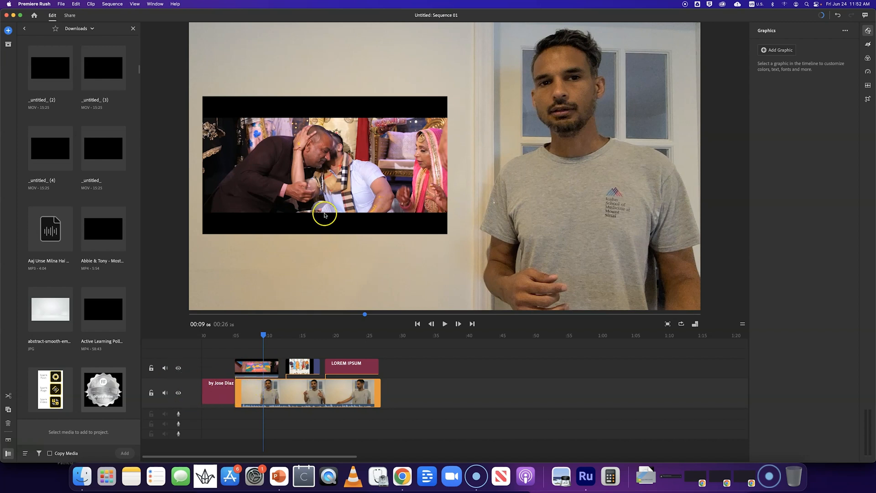
Step: Enlarge the wedding clip until it covers the whole frame and recentre it over the presenter
left_click(330, 184)
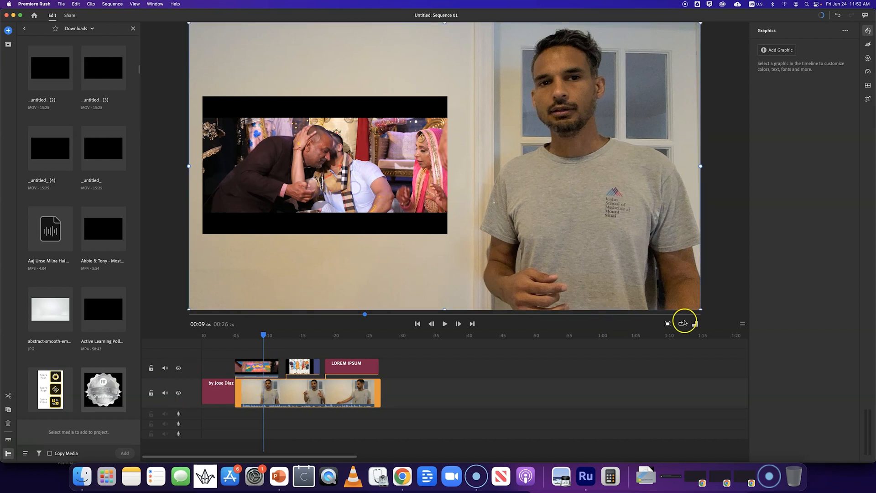
left_click(250, 368)
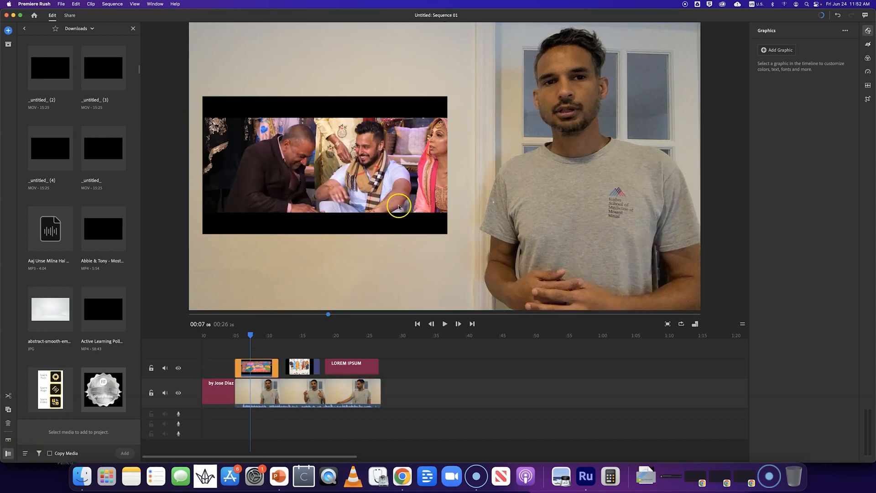
left_click_drag(447, 233, 552, 292)
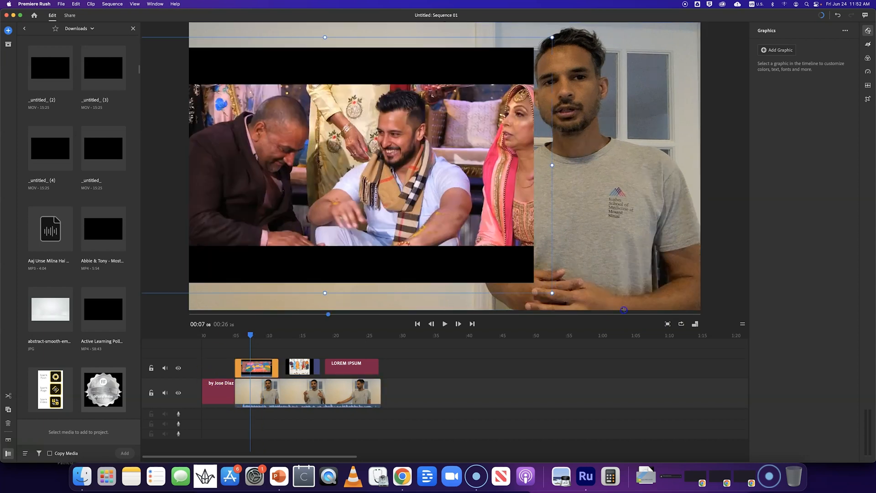
left_click_drag(425, 214, 508, 222)
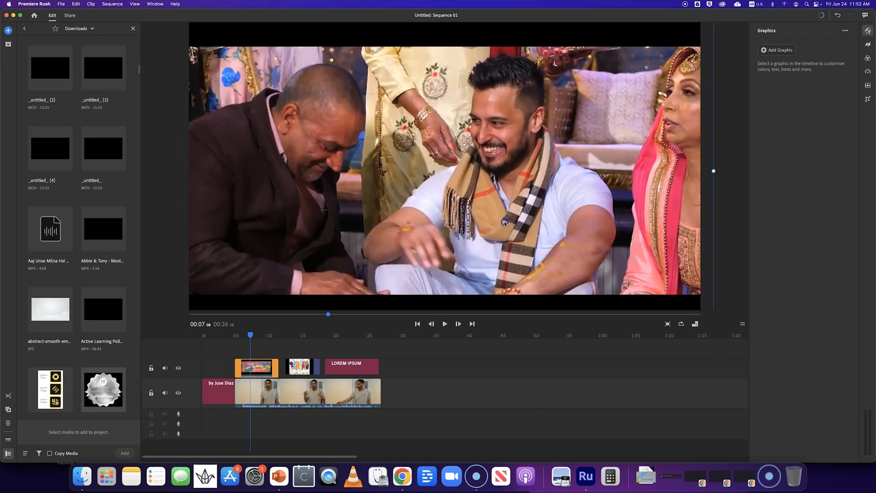
Step: Insert the wedding clip on the main track between the opening title and presenter's video, and scrub from about 4 to 15 seconds
left_click_drag(265, 367, 272, 392)
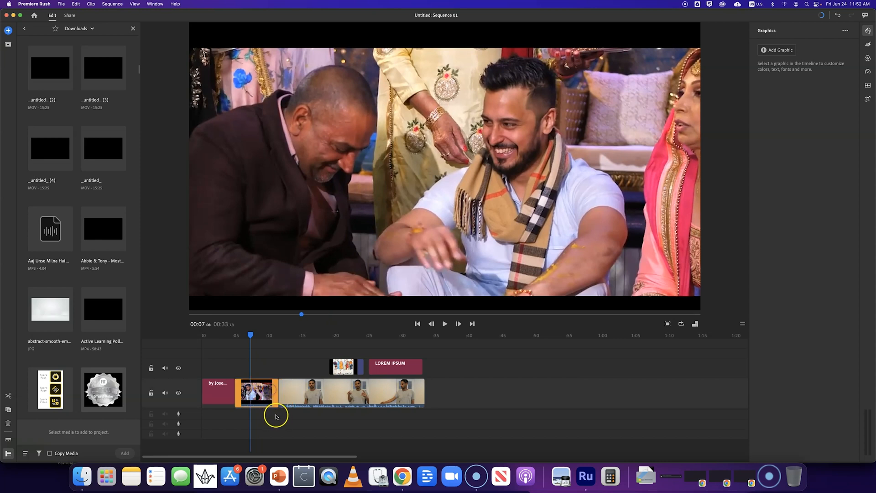
left_click(229, 336)
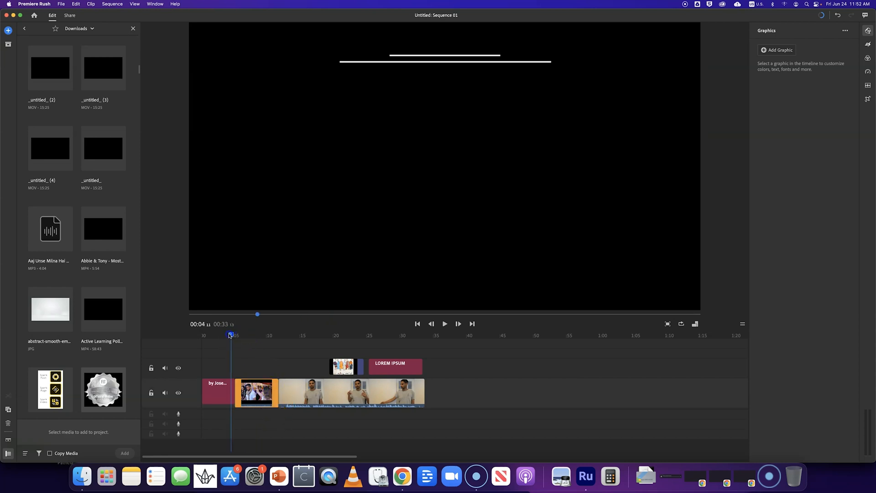
left_click_drag(228, 336, 305, 358)
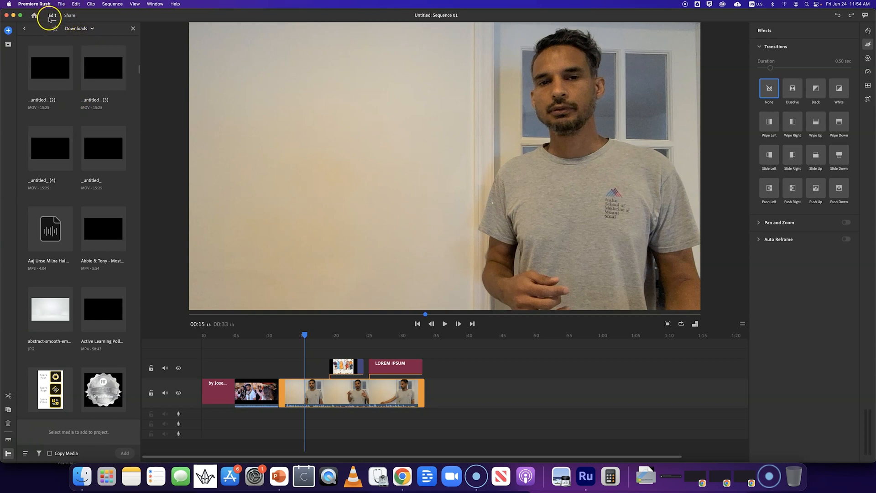
Step: Open the sequence's sharing options and review the YouTube destination with its advanced settings
left_click(70, 18)
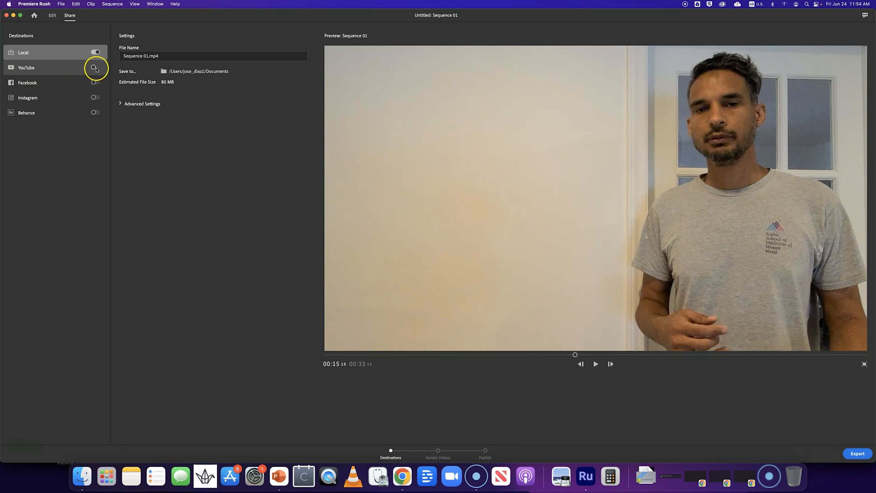
left_click(23, 72)
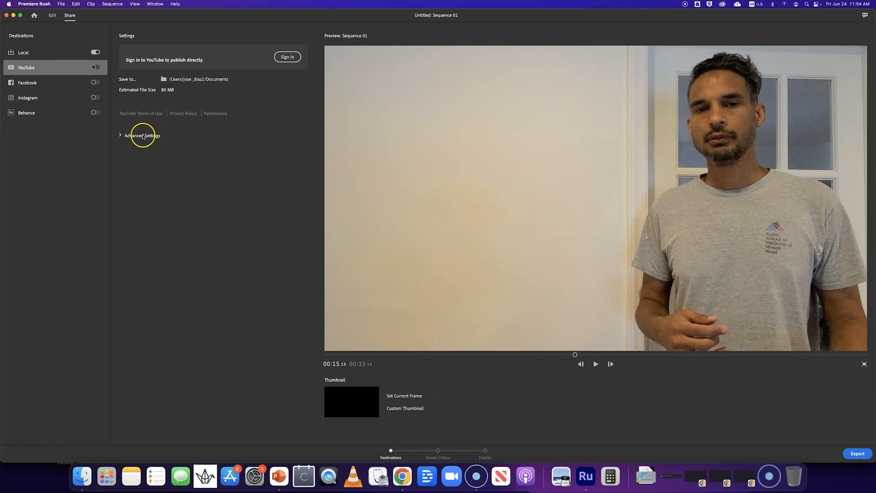
left_click(121, 136)
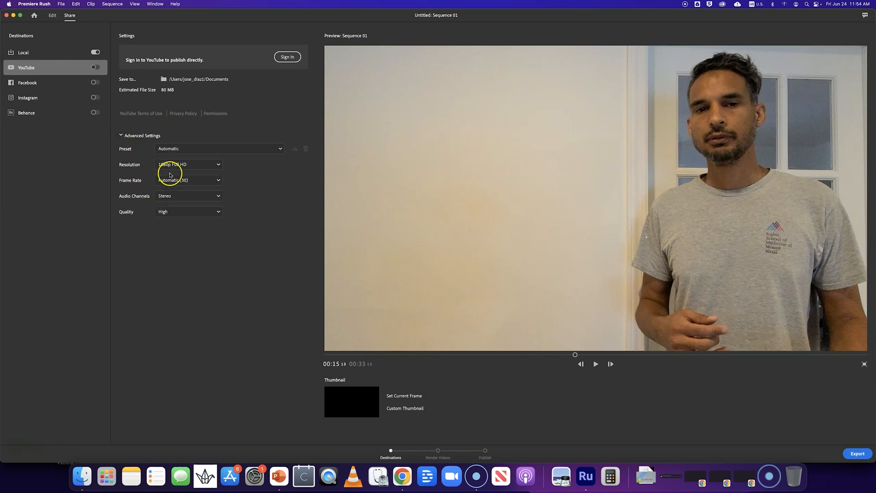
left_click(121, 136)
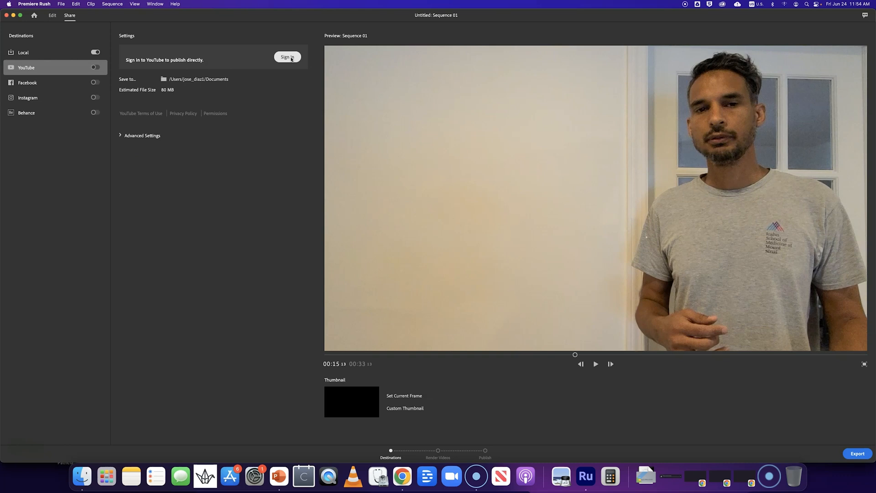
Step: Name the local export file My Presentation and review its advanced settings
left_click(858, 454)
left_click(38, 56)
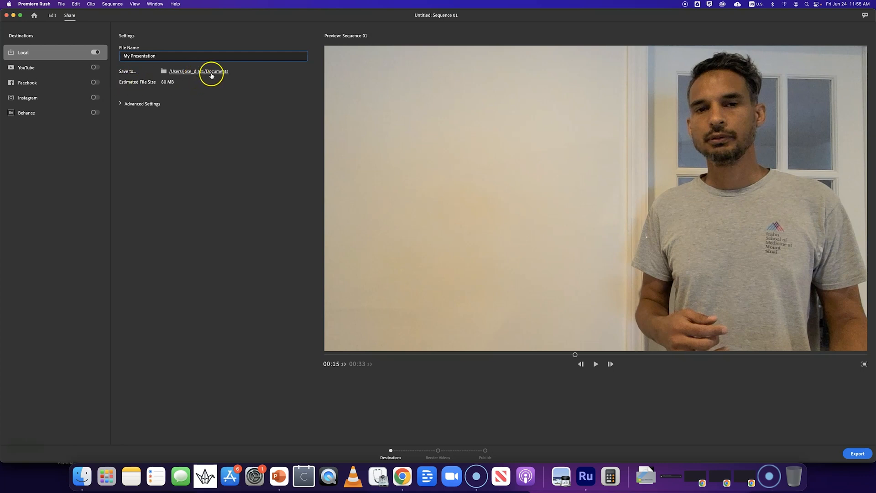
left_click(121, 104)
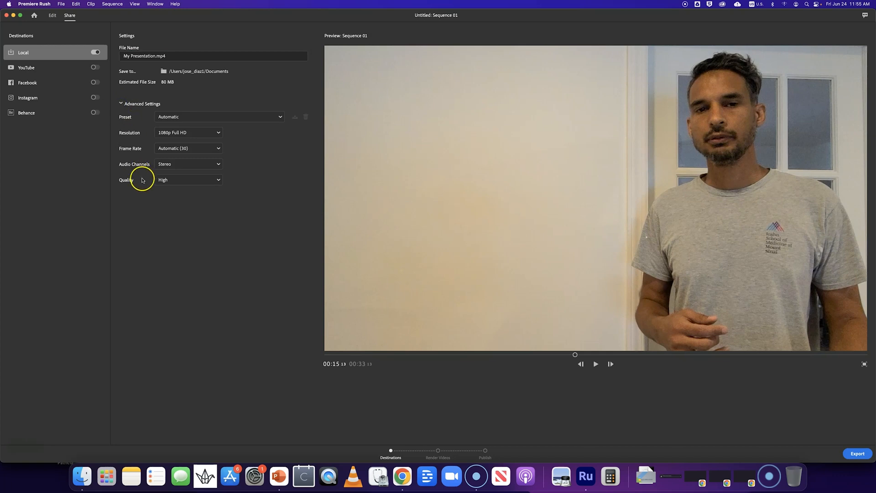
left_click(120, 104)
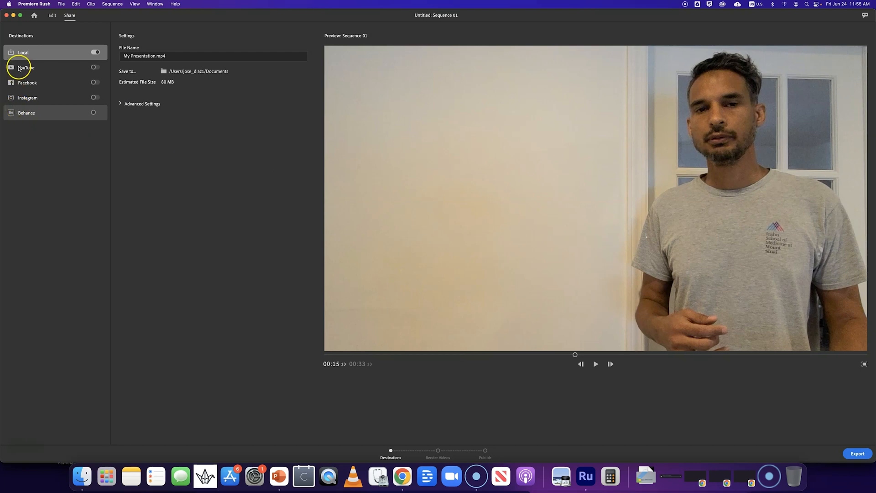
Step: Sign in to the YouTube destination with the school Google account and grant Adobe Media Encoder access
left_click(19, 68)
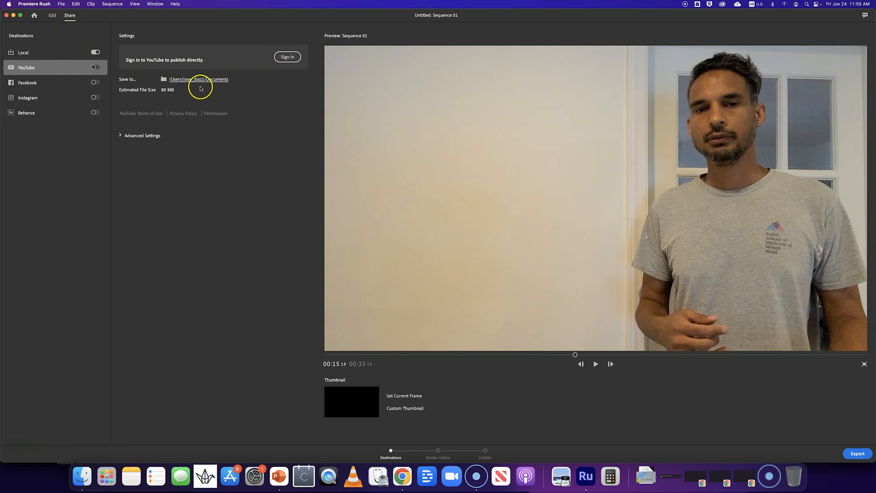
left_click(286, 58)
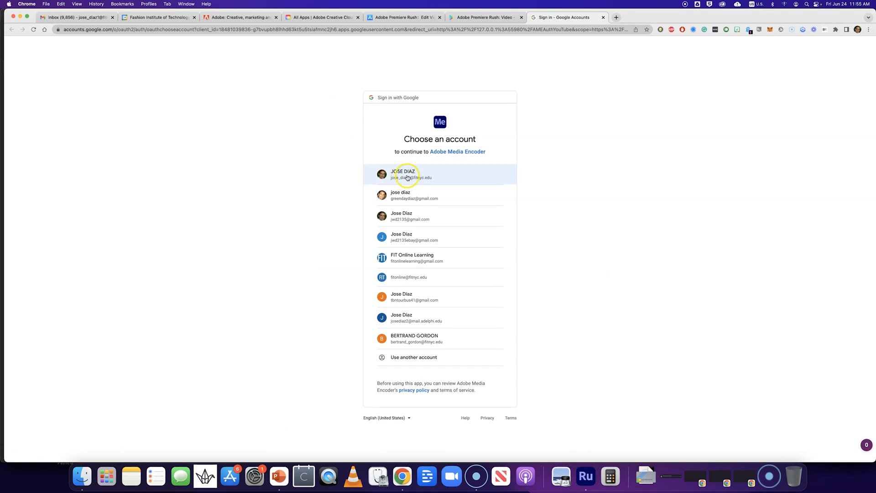
left_click(407, 177)
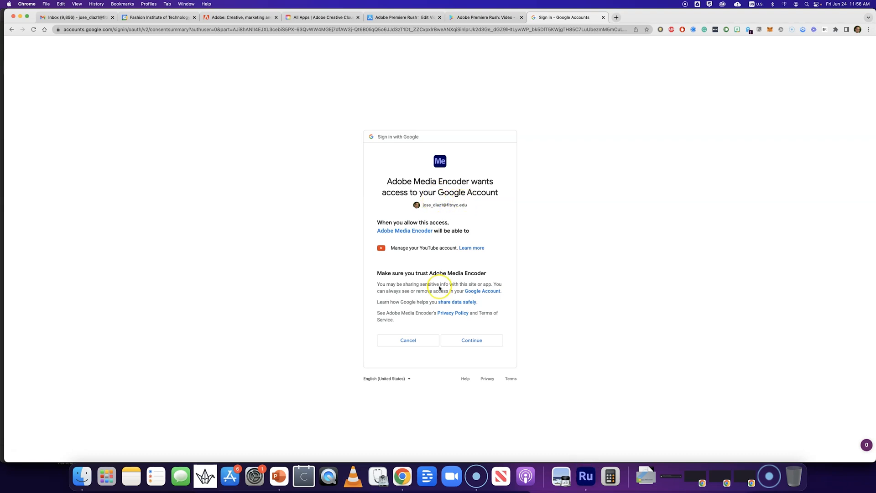
left_click(479, 343)
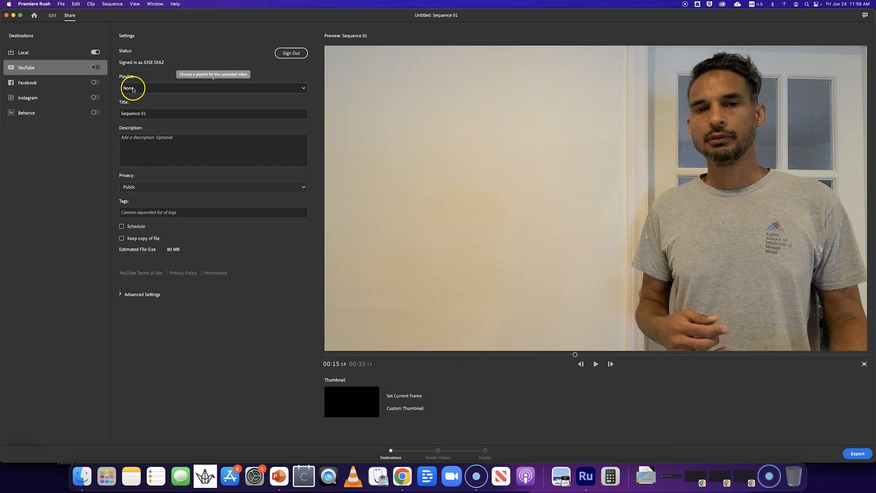
Step: Title the YouTube upload with the presenter's full name followed by "Presentation" and set its privacy to Unlisted
left_click_drag(152, 115, 119, 115)
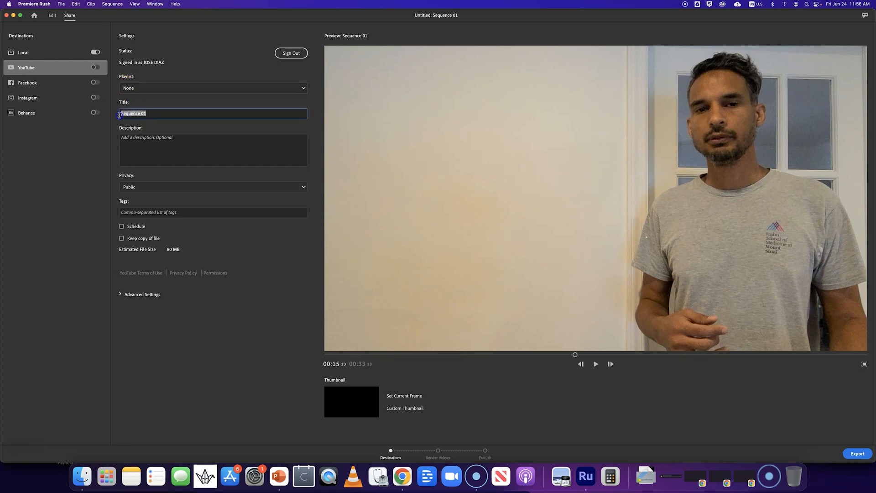
type("Jose Diaz Presentation")
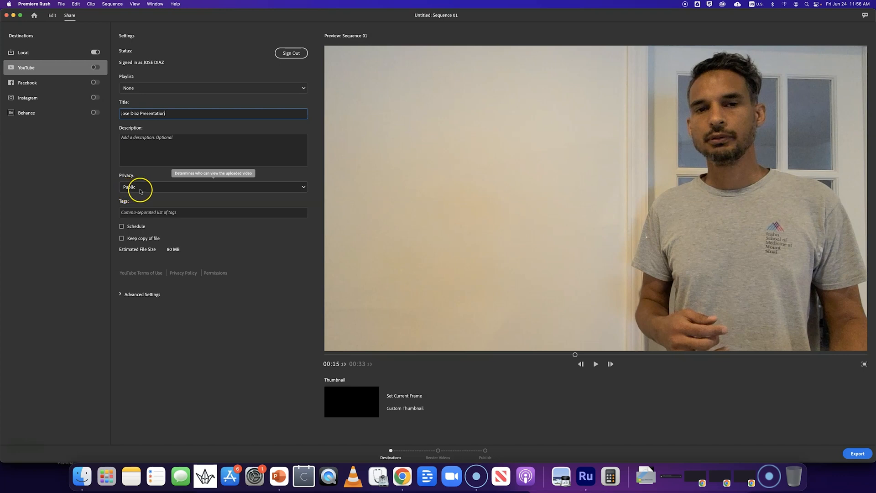
left_click(129, 192)
left_click(139, 210)
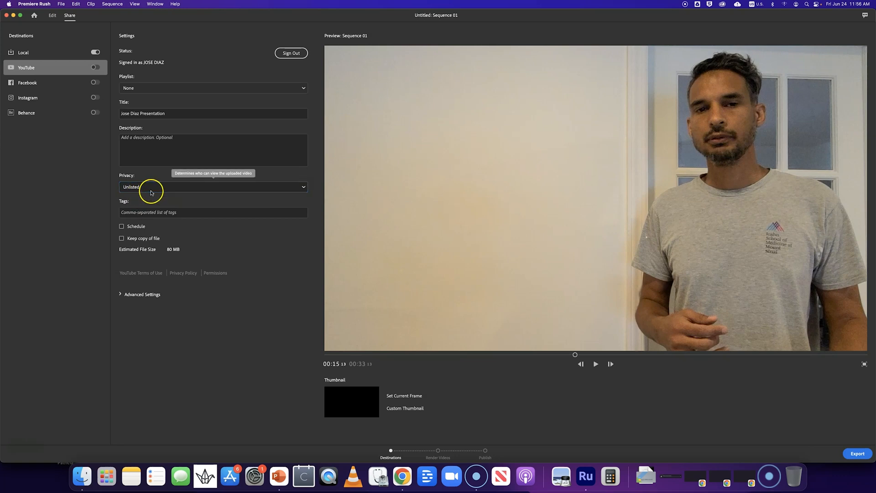
left_click(145, 191)
left_click(137, 189)
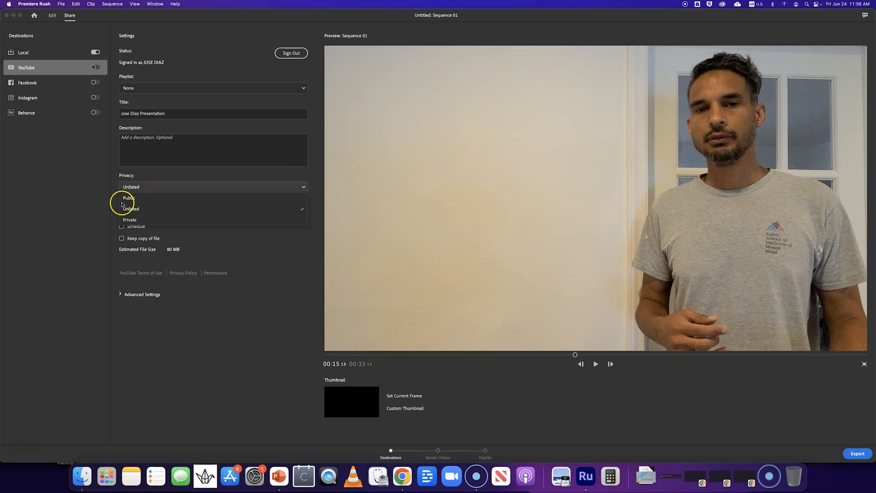
left_click(102, 203)
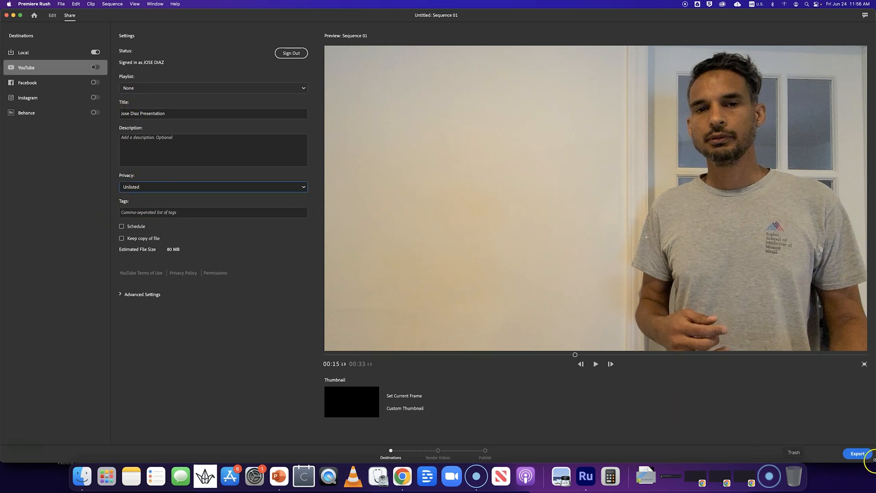
Step: Export the sequence to the local destination and finish the render
left_click(859, 454)
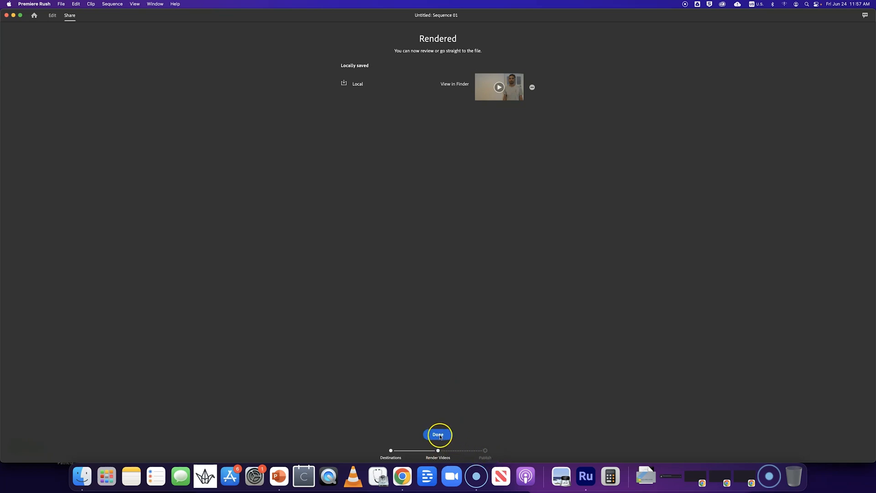
left_click(440, 435)
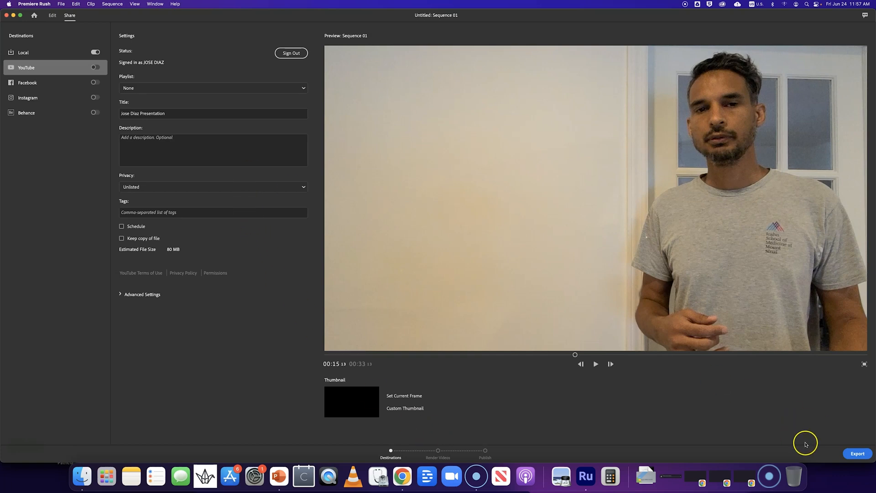
left_click(858, 453)
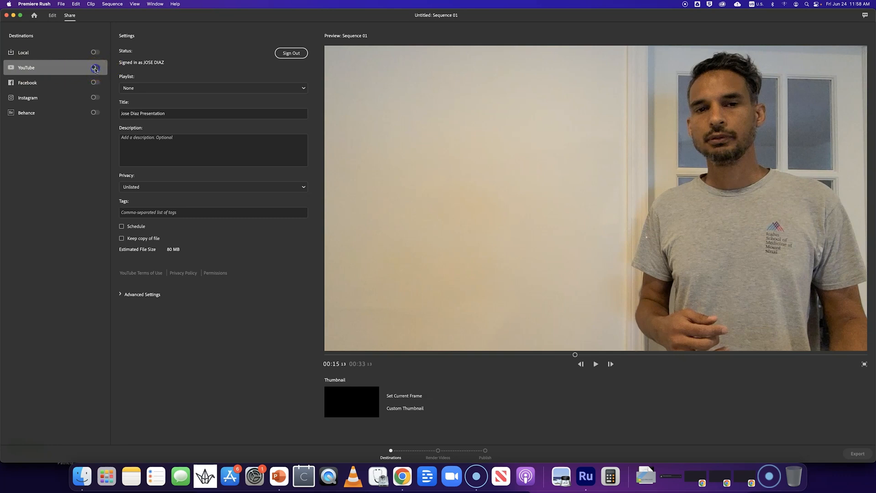
Step: Enable the YouTube destination, keep privacy at Unlisted, and render and publish the video there
left_click(95, 68)
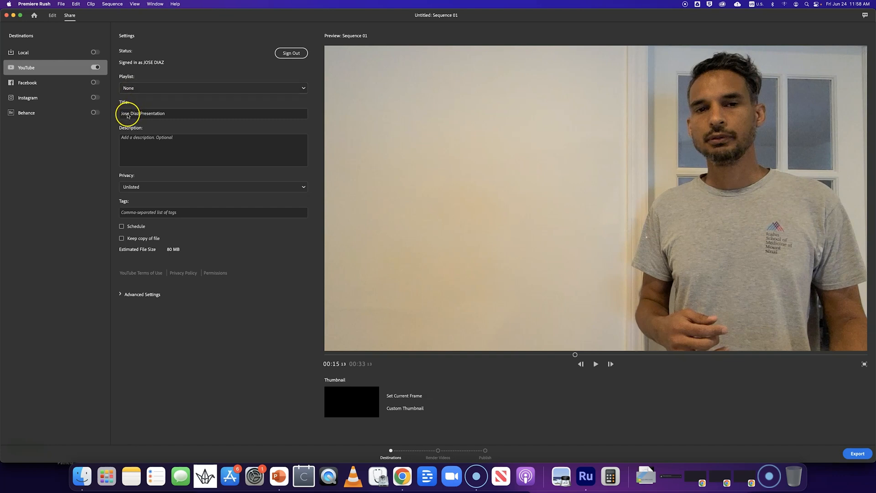
left_click(130, 188)
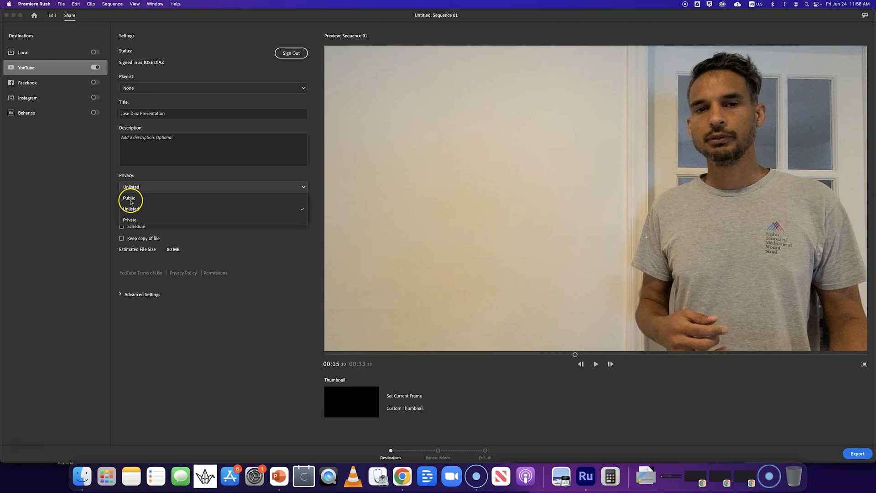
left_click(109, 194)
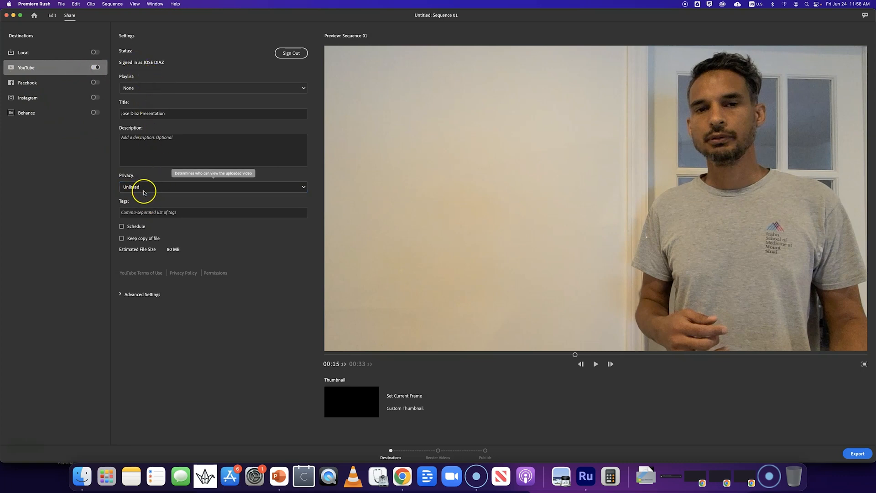
left_click(858, 454)
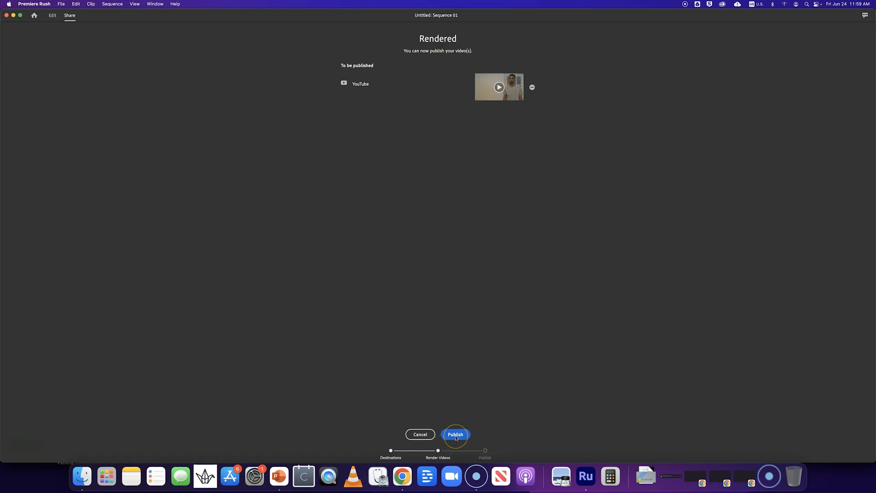
left_click(456, 436)
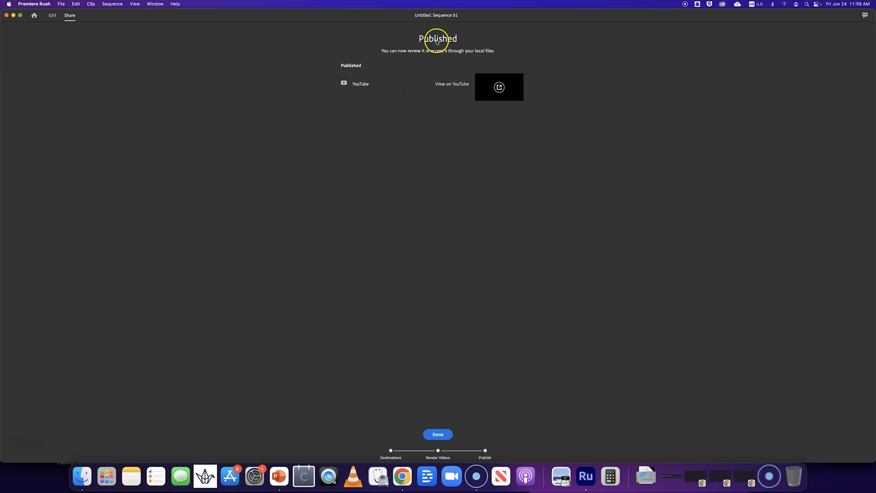
Step: View the published video on YouTube, pause it, and copy its share link
left_click(446, 87)
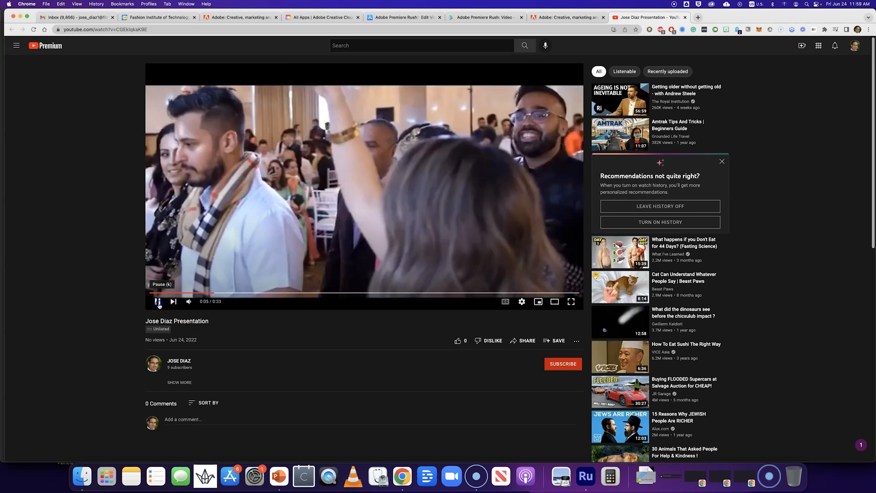
left_click(157, 302)
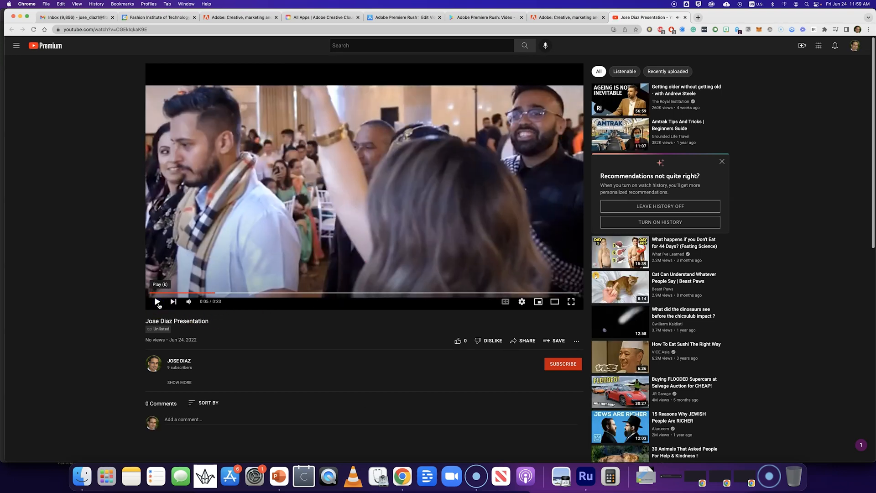
left_click(526, 344)
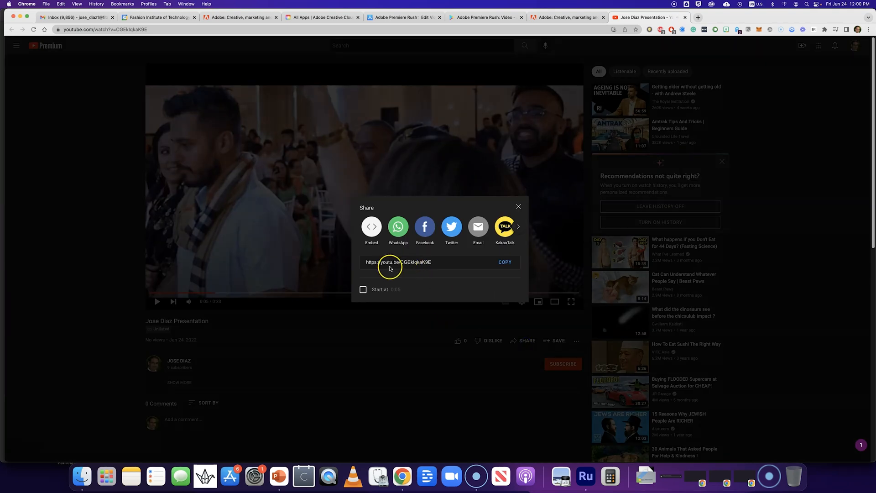
left_click(383, 263)
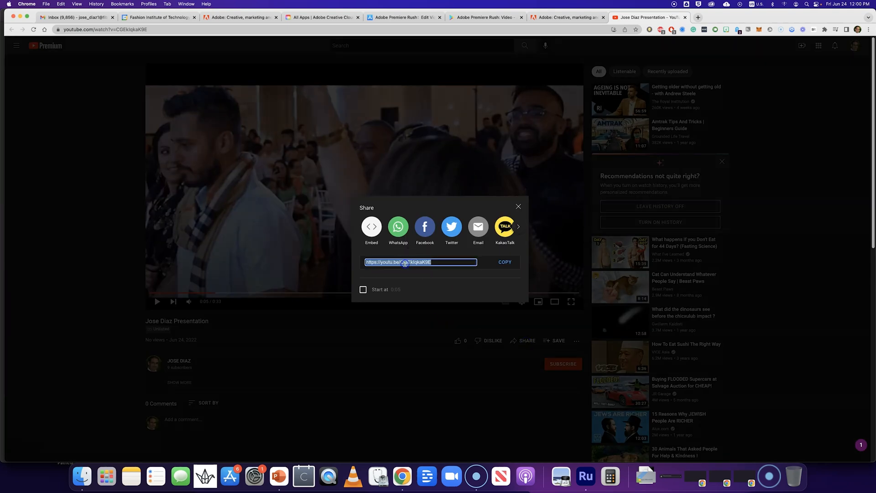
left_click(504, 262)
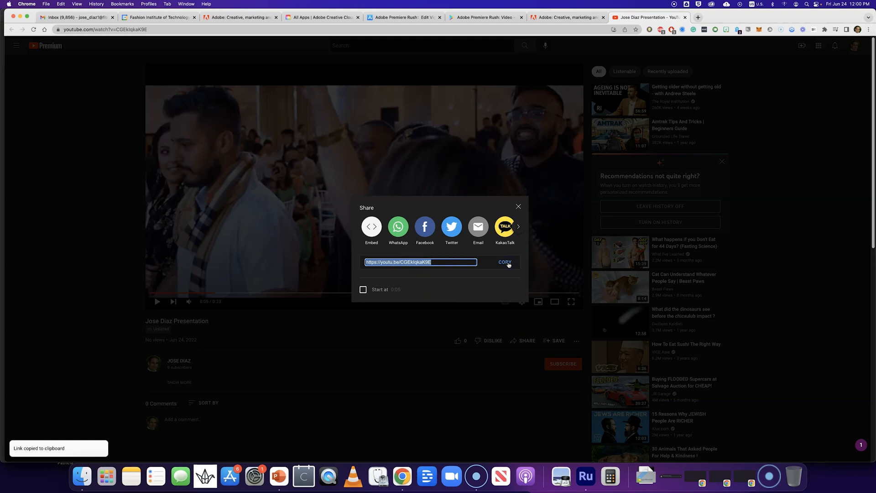